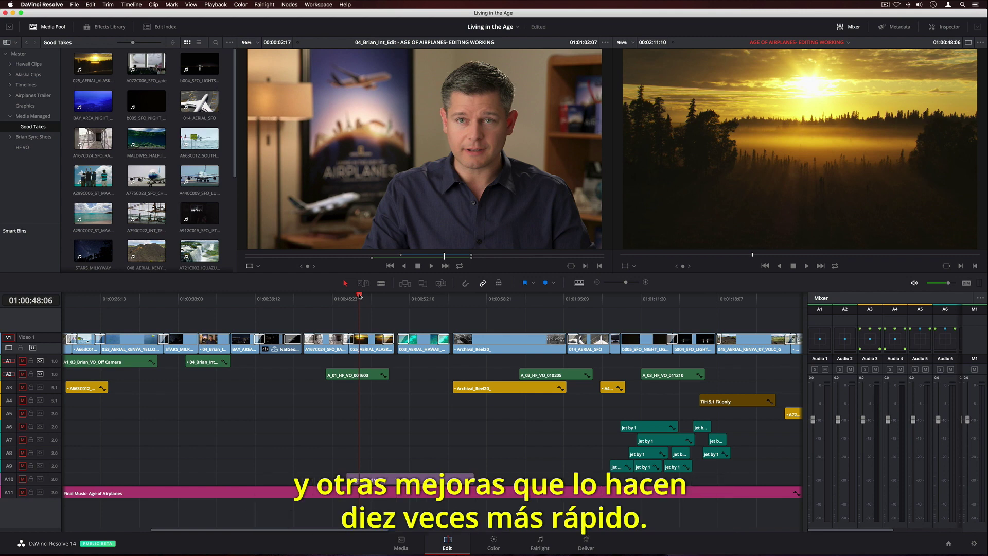
# - Scrub back and shuttle J/L around the edit point to trim it a few frames earlier
pyautogui.moveTo(360, 296); pyautogui.dragTo(618, 323)
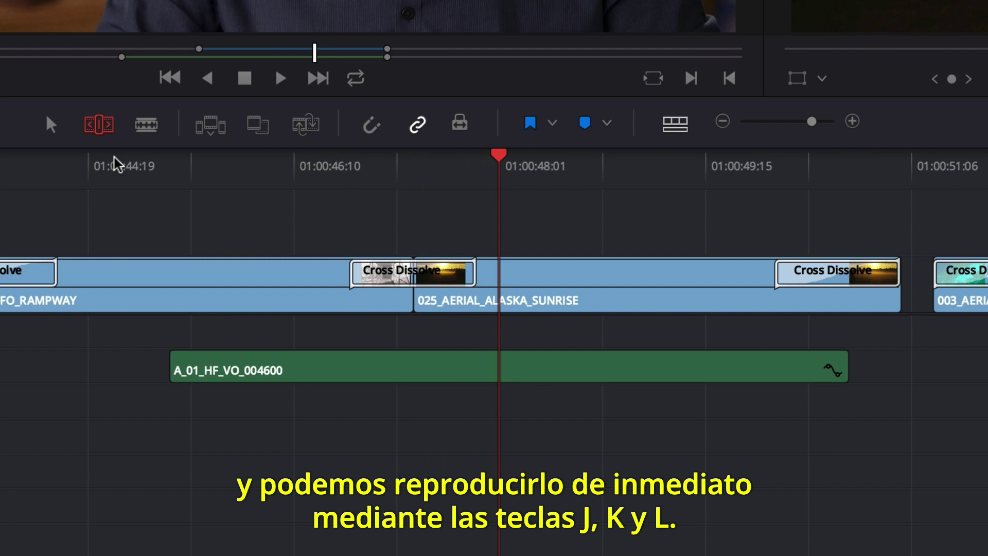
pyautogui.press('k')
pyautogui.press('j')
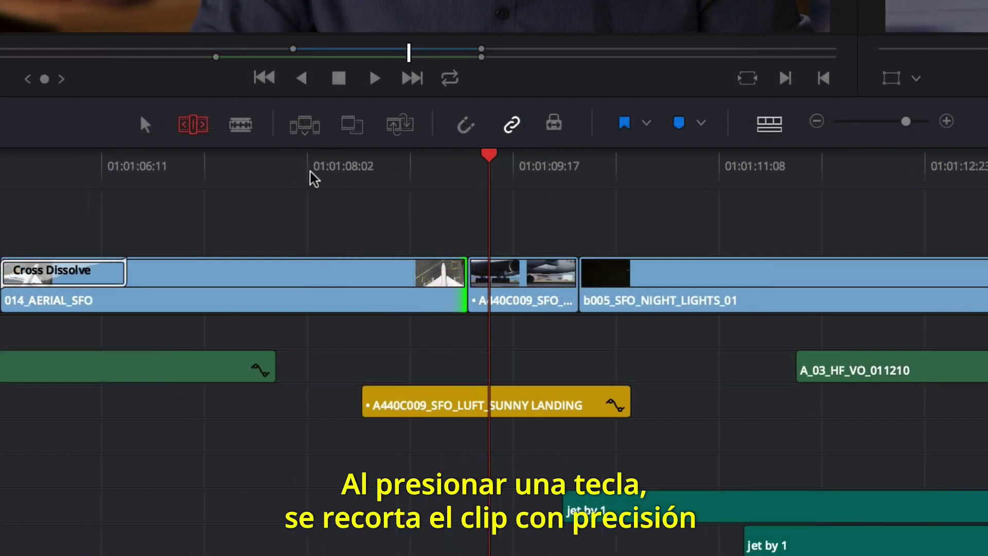
pyautogui.press('j')
pyautogui.press('l')
pyautogui.press('l')
pyautogui.press('j')
pyautogui.press('l')
pyautogui.press('j')
pyautogui.press('l')
pyautogui.press('j')
pyautogui.press('l')
pyautogui.press('j')
pyautogui.press('l')
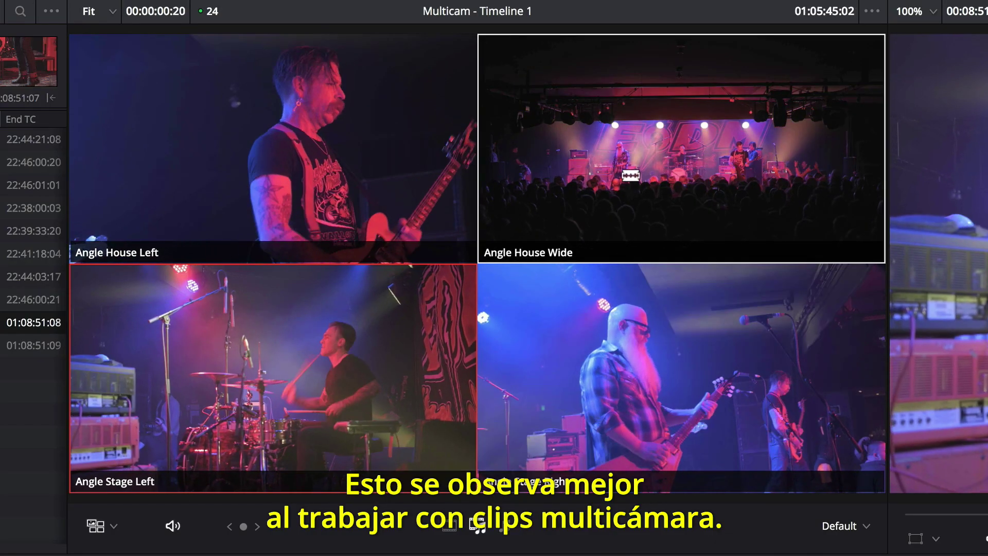
# - Cut the multicam edit to House Wide, then House Left, and play it forward and reverse
pyautogui.click(567, 154)
pyautogui.click(361, 177)
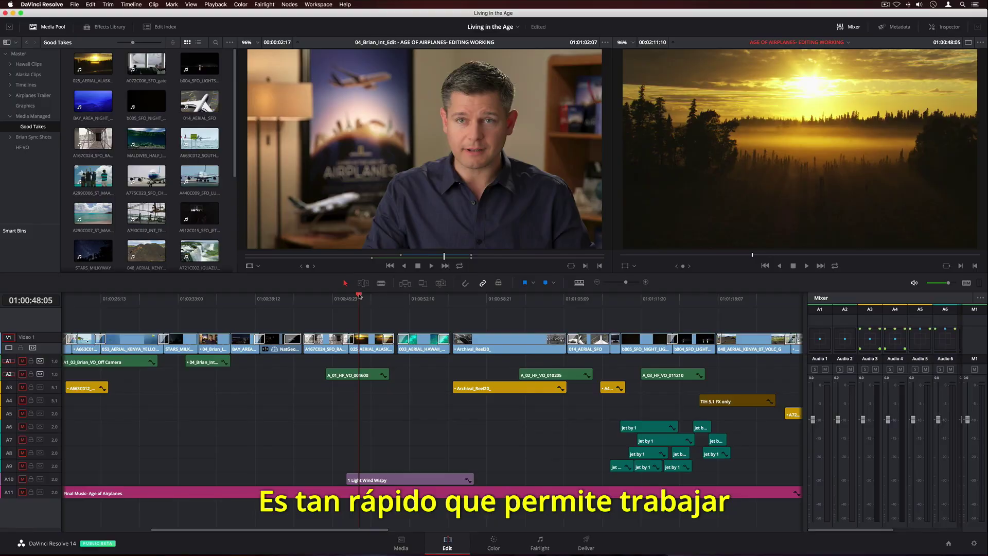
pyautogui.press('l')
pyautogui.press('l')
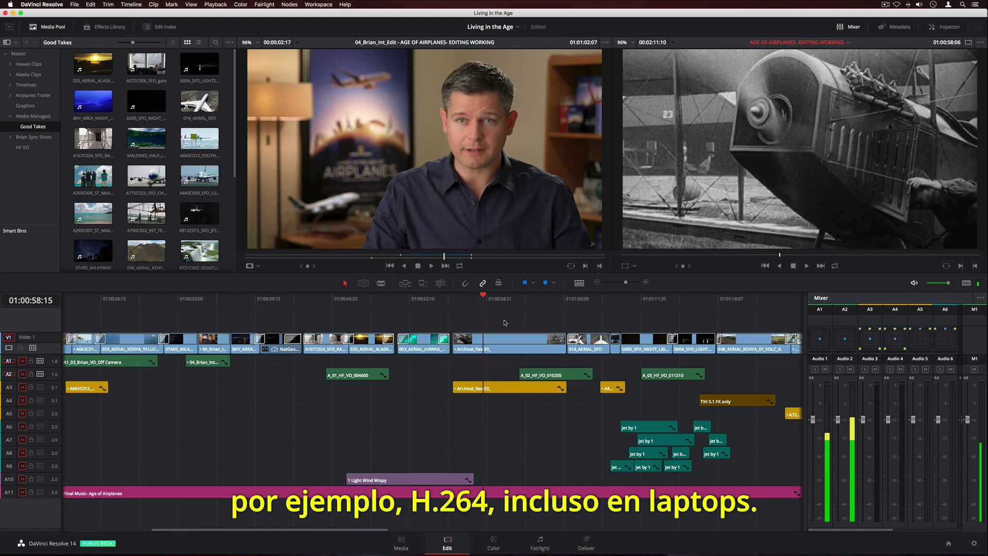
pyautogui.press('j')
pyautogui.press('j')
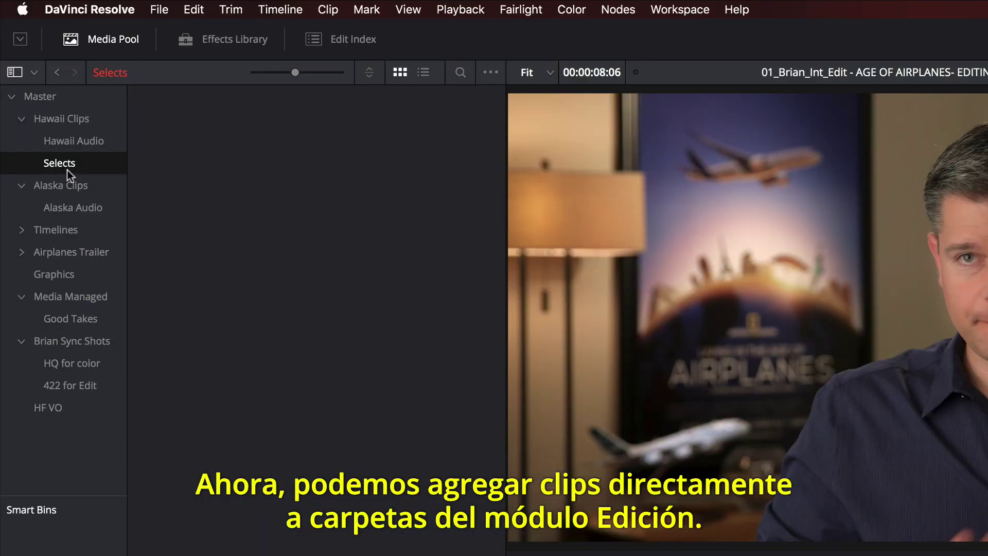
# - Import the Hawaii clips from disk into the Selects bin
pyautogui.rightClick(67, 169)
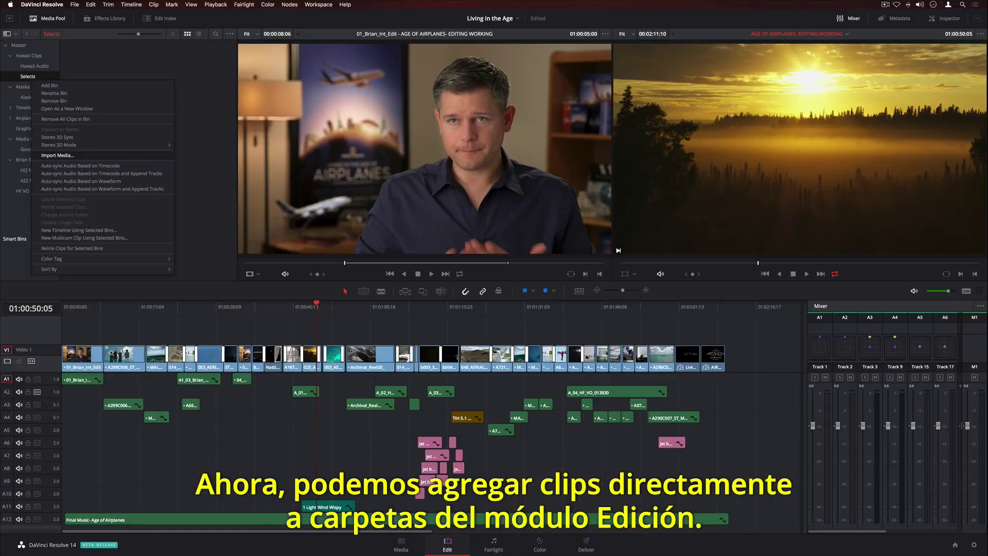
pyautogui.click(206, 333)
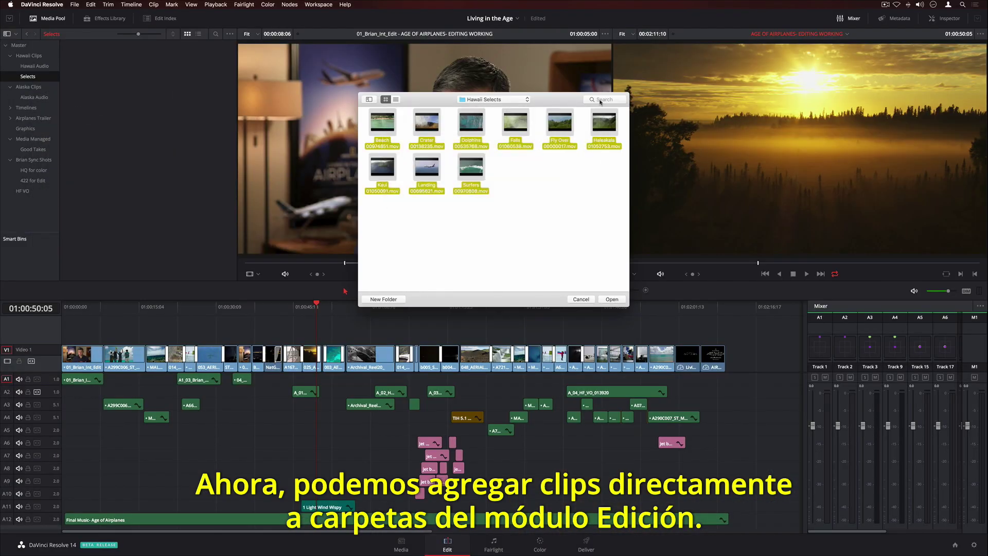
pyautogui.click(611, 299)
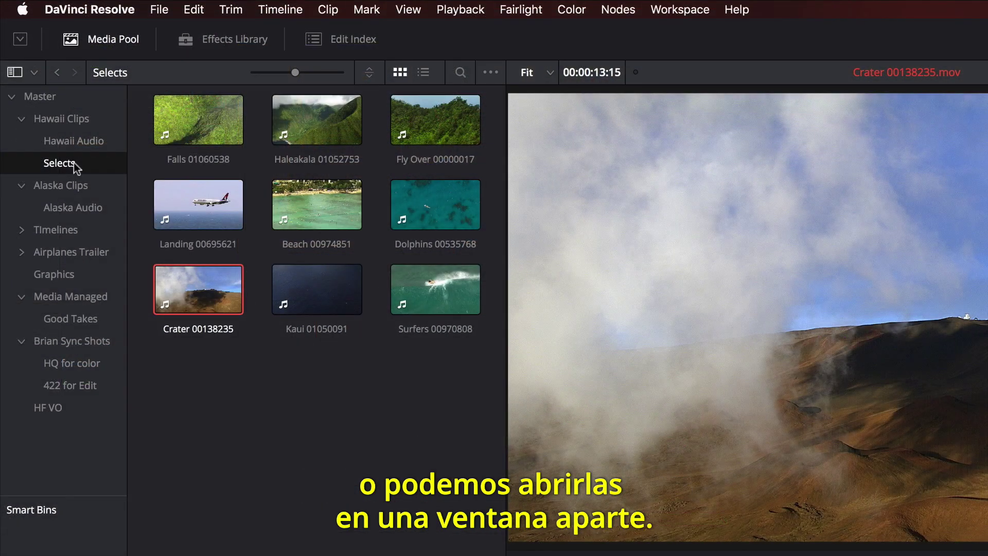
# - Float the Selects bin in its own window with larger thumbnails and save the layout as a preset
pyautogui.rightClick(35, 77)
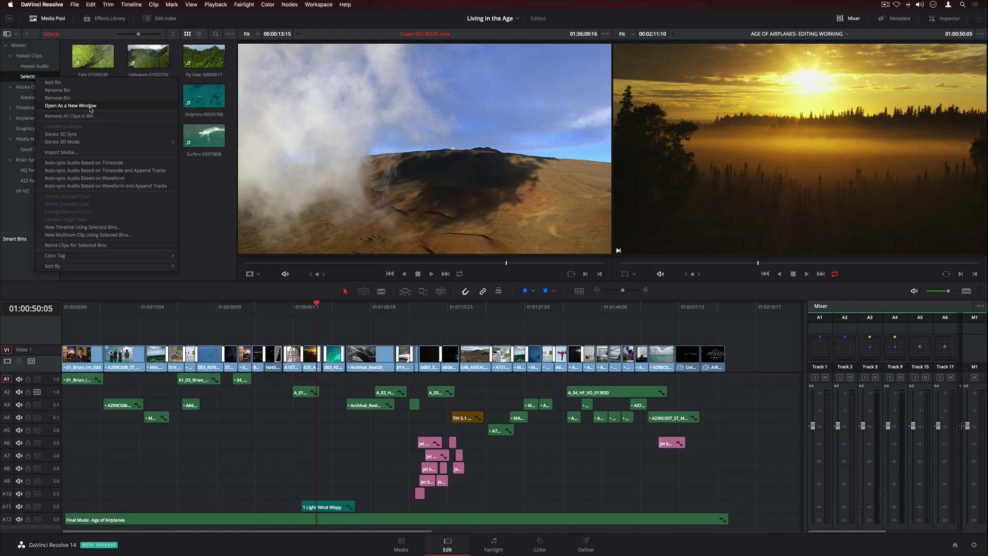
pyautogui.click(193, 226)
pyautogui.moveTo(358, 179); pyautogui.dragTo(320, 84)
pyautogui.moveTo(542, 94); pyautogui.dragTo(564, 94)
pyautogui.click(293, 13)
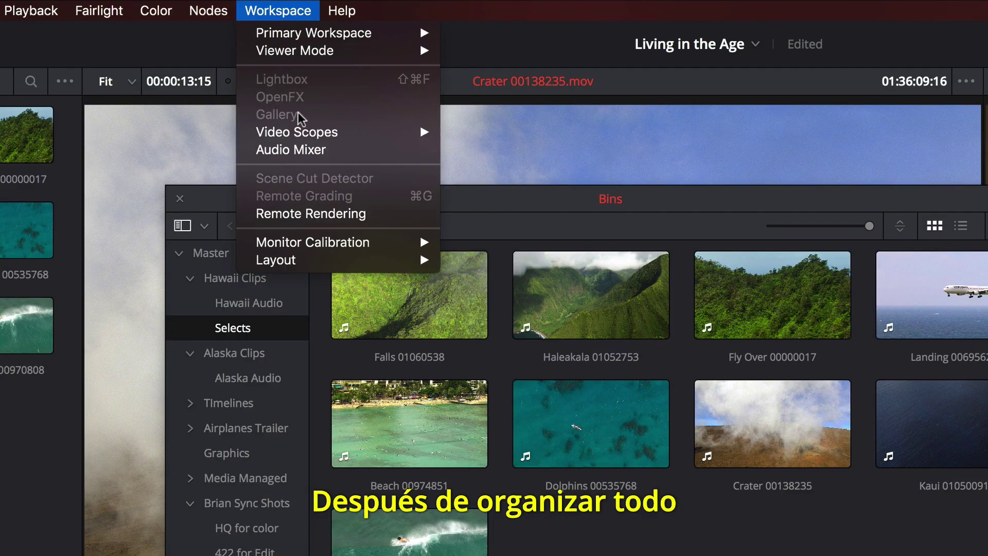
pyautogui.moveTo(421, 258)
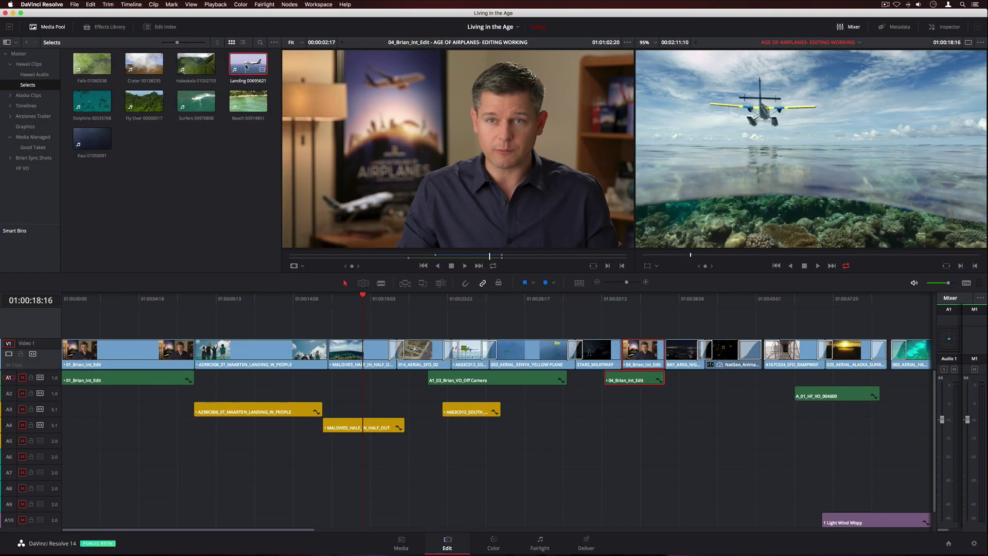
pyautogui.click(246, 66)
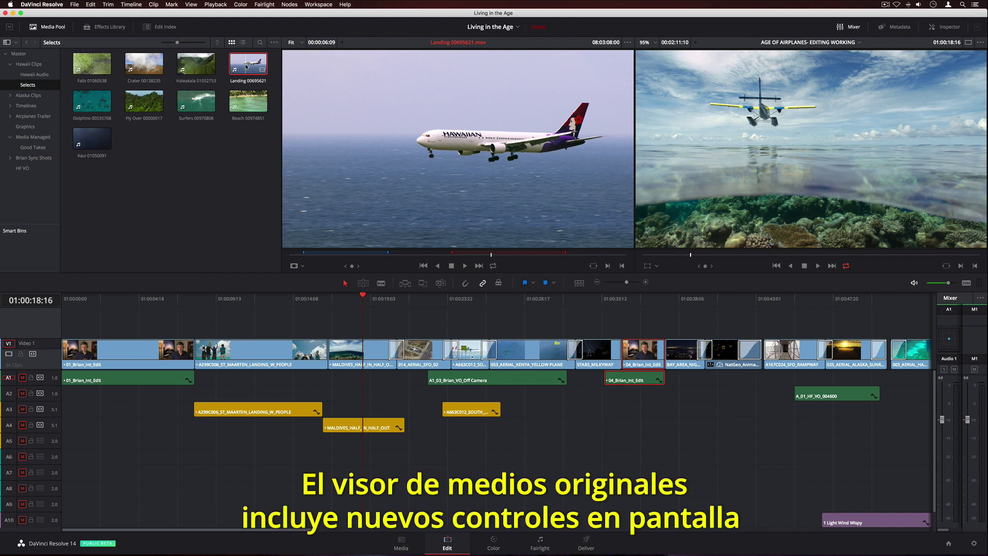
# - Add the Landing clip's video to a new track and show marker overlays in the viewer
pyautogui.moveTo(344, 137)
pyautogui.moveTo(446, 239); pyautogui.dragTo(395, 319)
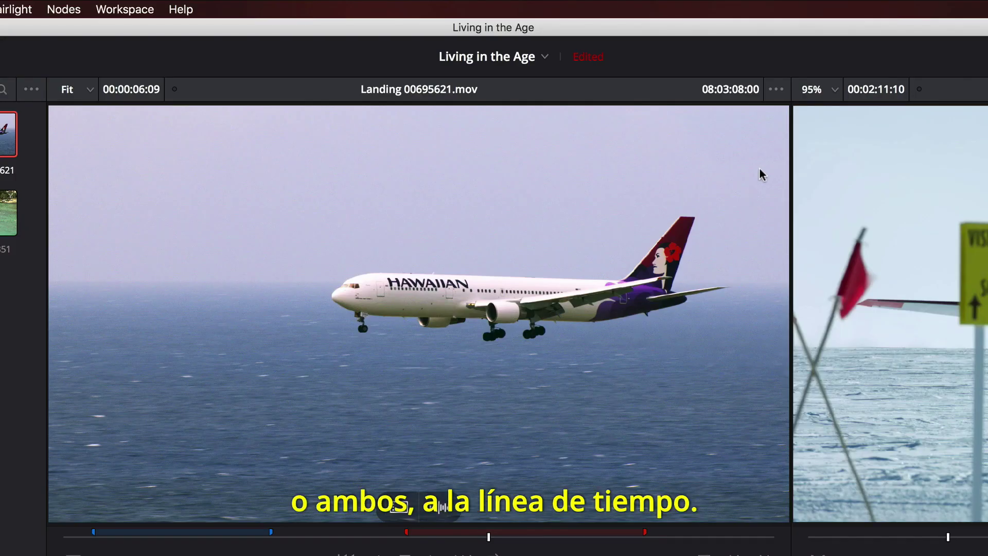
pyautogui.click(779, 88)
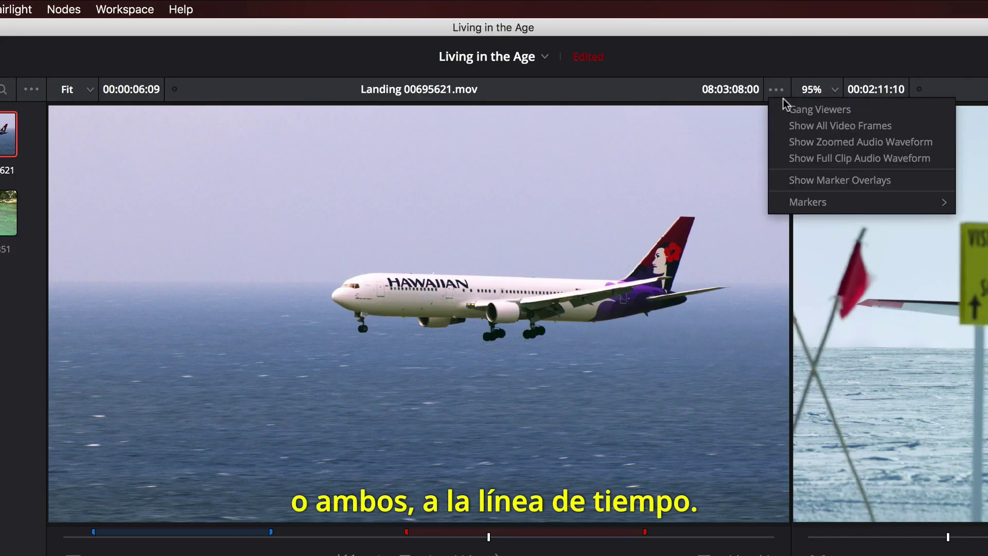
pyautogui.click(886, 180)
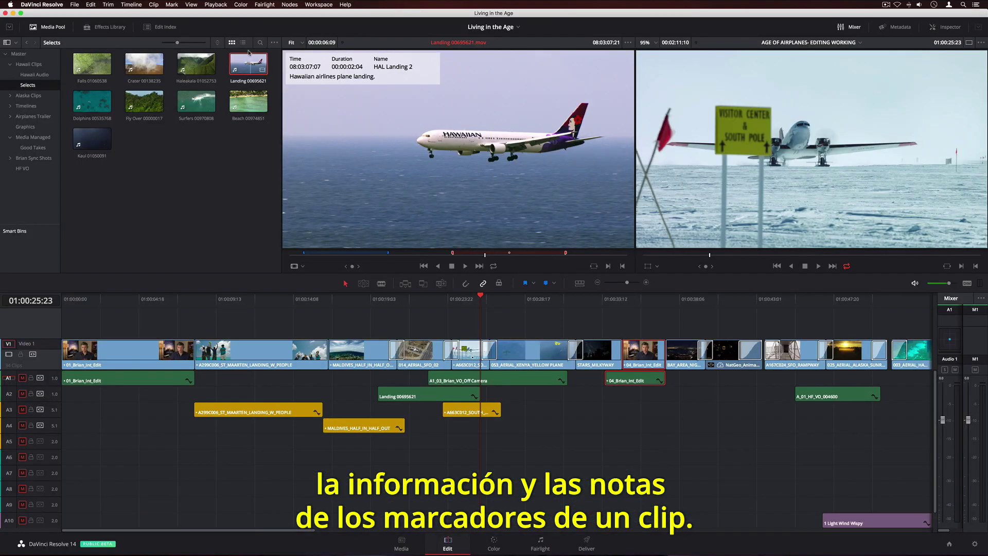
# - Switch the bin to list view and place the HAL Landing 2 marker section on the timeline
pyautogui.click(243, 44)
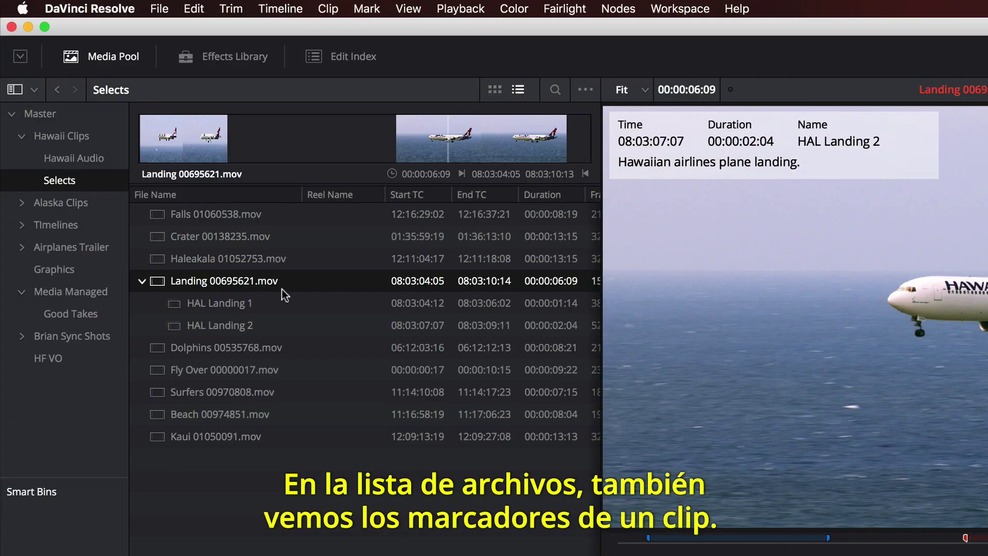
pyautogui.click(110, 145)
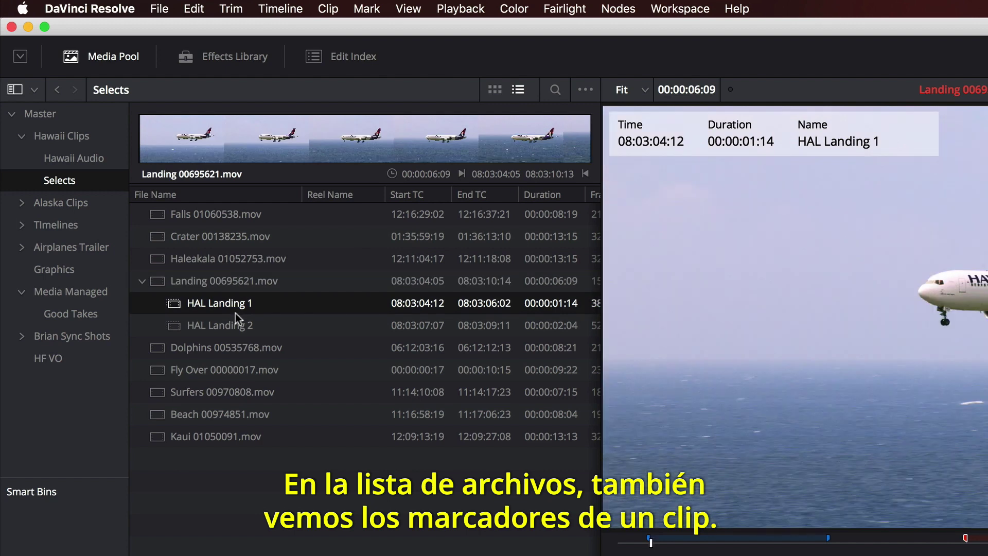
pyautogui.click(233, 325)
pyautogui.moveTo(110, 154)
pyautogui.mouseDown()
pyautogui.moveTo(155, 196)
pyautogui.moveTo(366, 324)
pyautogui.mouseUp()
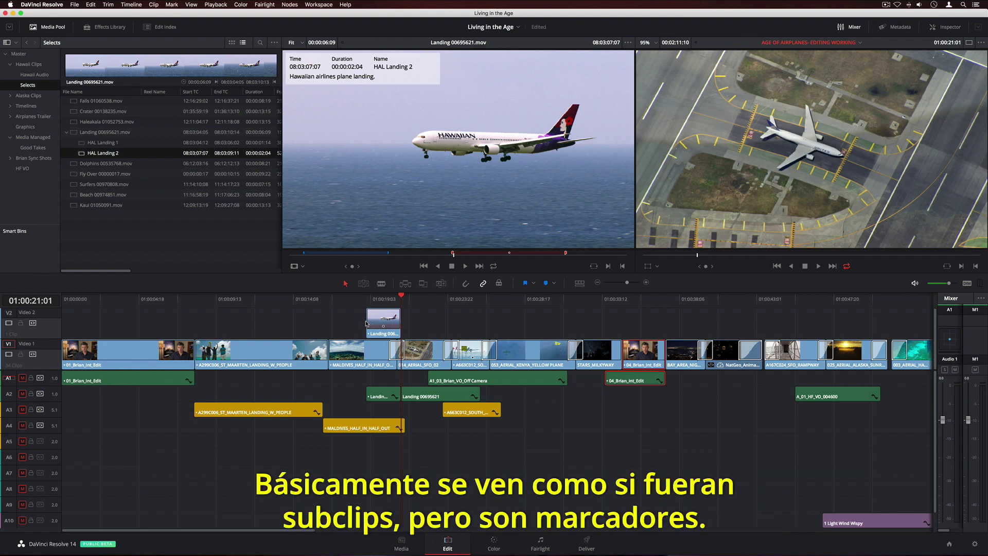
# - Revert the timeline to the earlier Added Marker step from the Undo List and show the Effects Library
pyautogui.press('super+z')
pyautogui.click(92, 5)
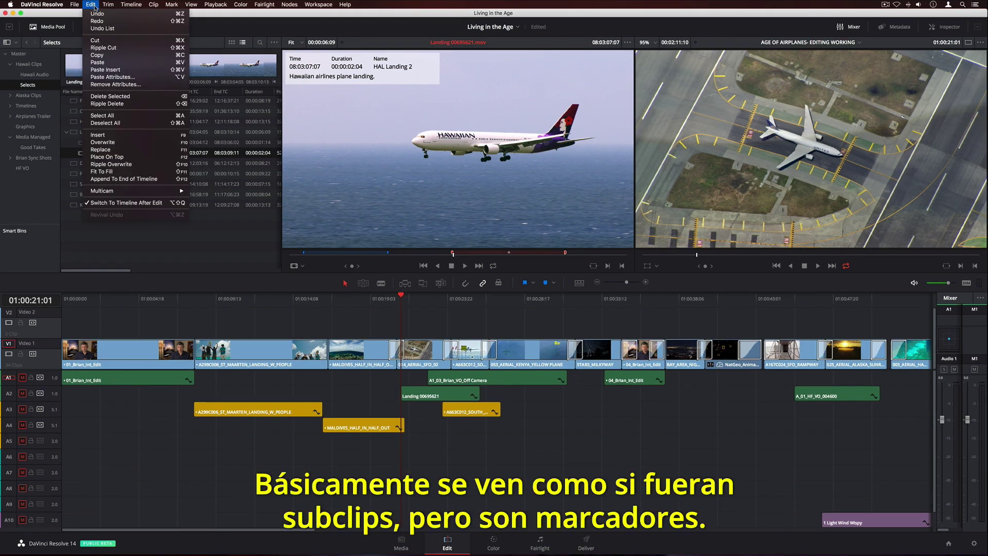
pyautogui.click(128, 29)
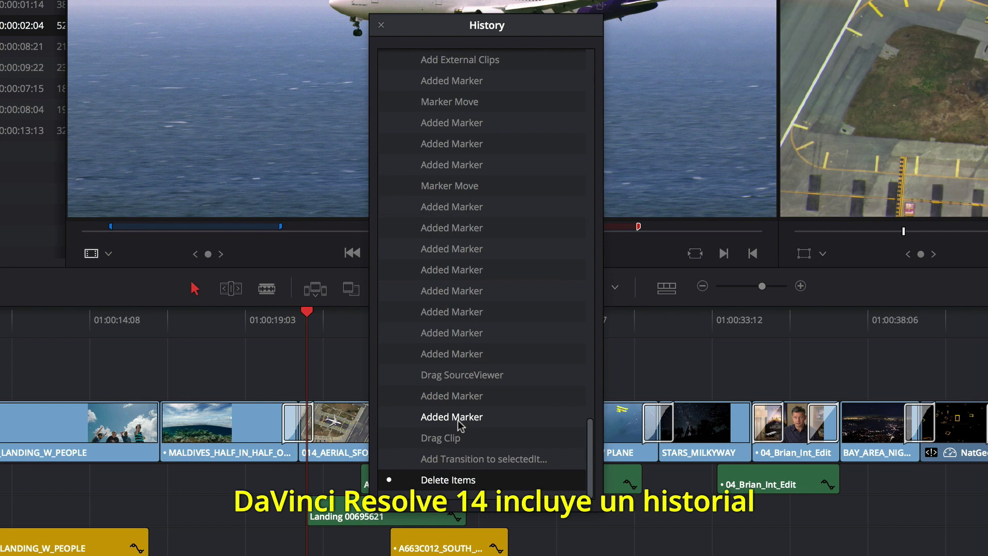
pyautogui.click(467, 357)
pyautogui.click(456, 290)
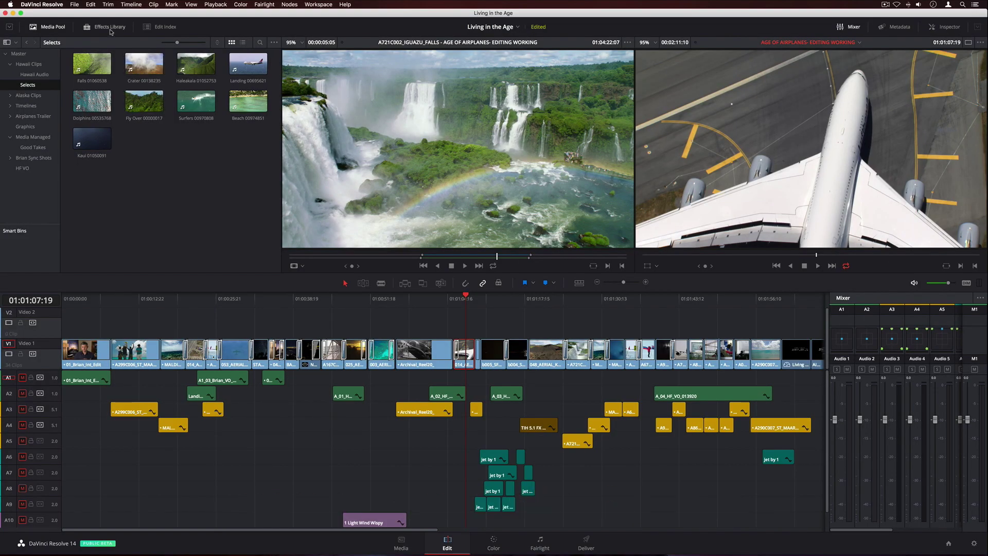
pyautogui.click(109, 28)
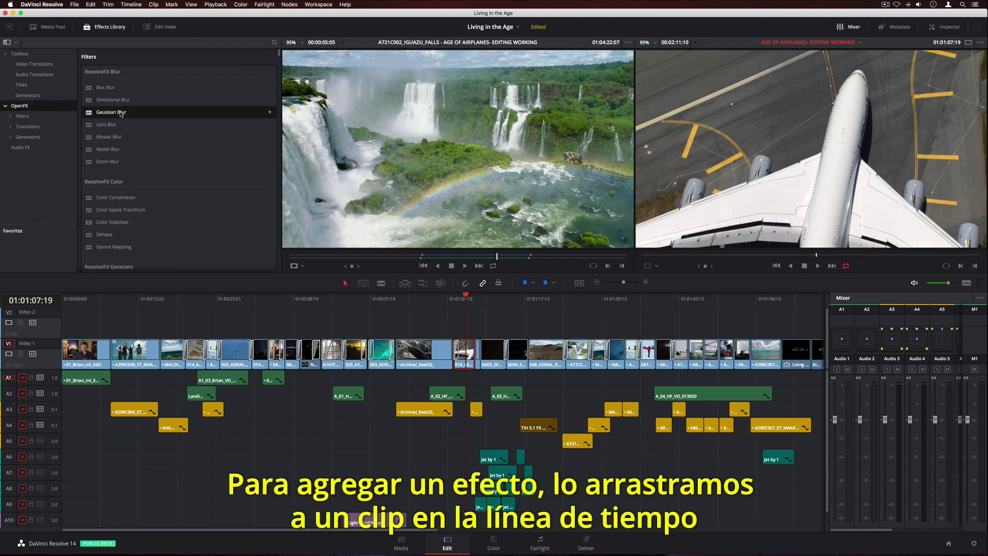
# - Apply Gaussian Blur to a V1 clip and raise its Horizontal Strength in the Inspector
pyautogui.moveTo(121, 113); pyautogui.dragTo(465, 354)
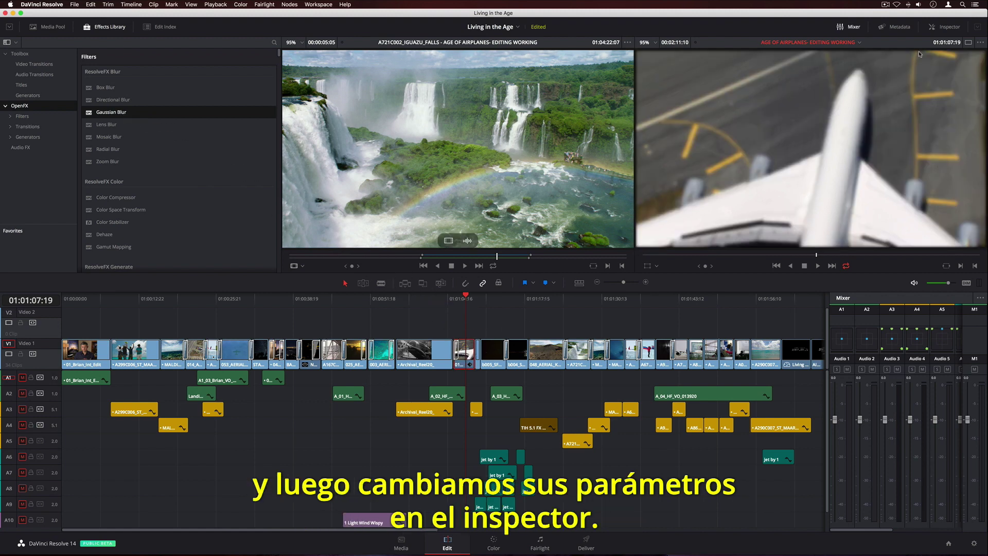
pyautogui.click(939, 28)
pyautogui.click(931, 58)
pyautogui.moveTo(917, 101); pyautogui.dragTo(926, 100)
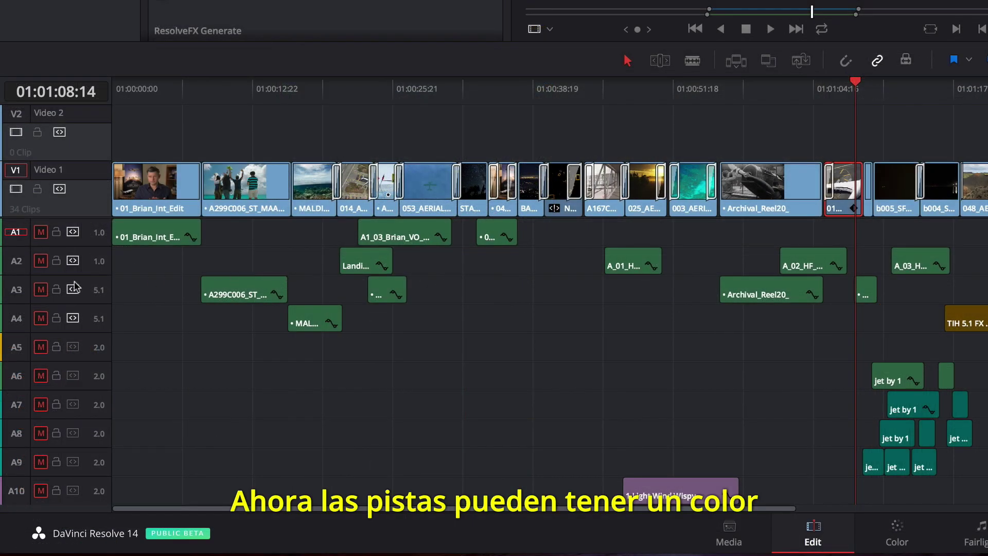
# - Colour the A3 track Apricot and add the Falls clip's audio to the timeline
pyautogui.rightClick(18, 292)
pyautogui.moveTo(105, 415)
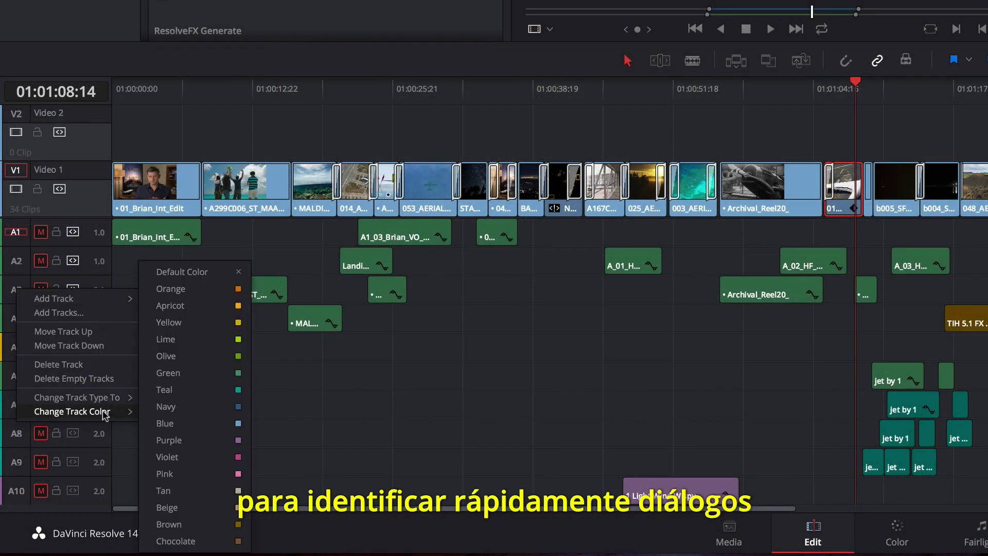
pyautogui.click(198, 304)
pyautogui.moveTo(427, 241); pyautogui.dragTo(291, 435)
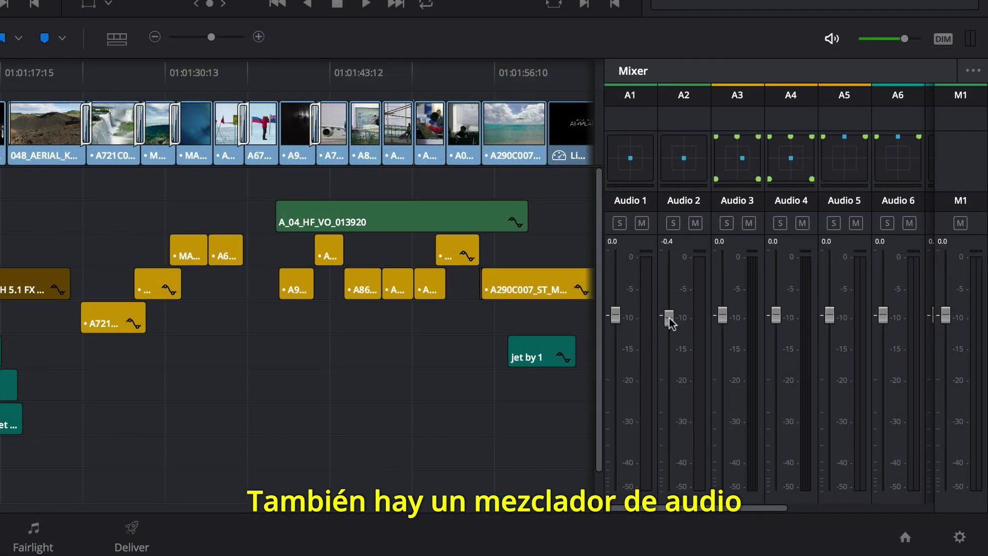
# - Dip and restore the Audio 2 fader, enable the clip equalizer with Band 2 boosted, and switch to Fairlight
pyautogui.moveTo(860, 419); pyautogui.dragTo(860, 458)
pyautogui.moveTo(676, 381); pyautogui.dragTo(671, 315)
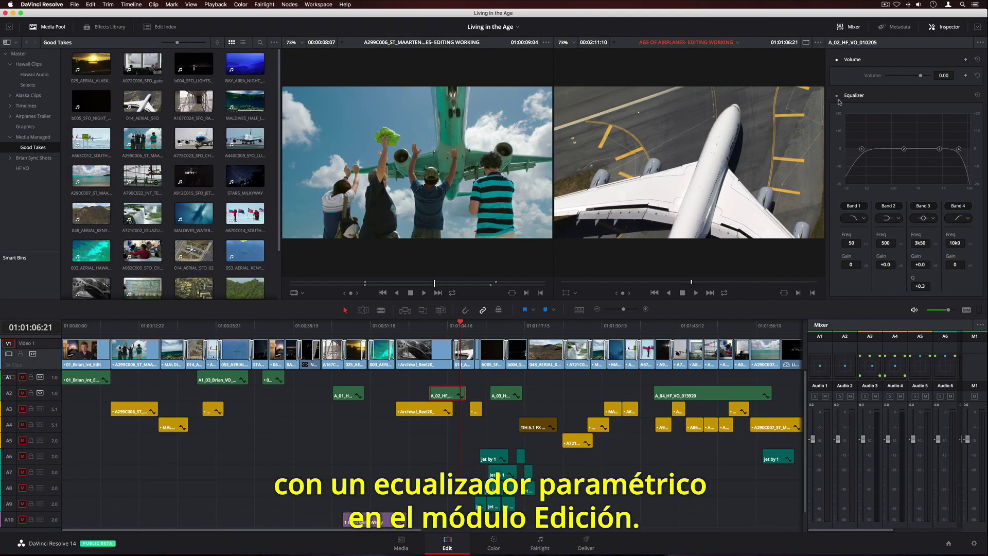
pyautogui.click(837, 95)
pyautogui.moveTo(904, 149); pyautogui.dragTo(944, 168)
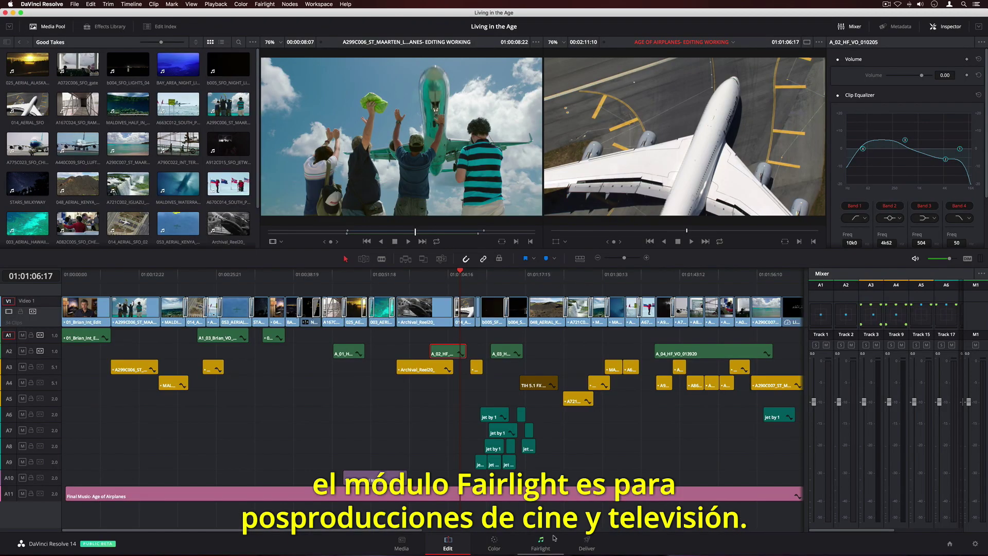
pyautogui.click(554, 538)
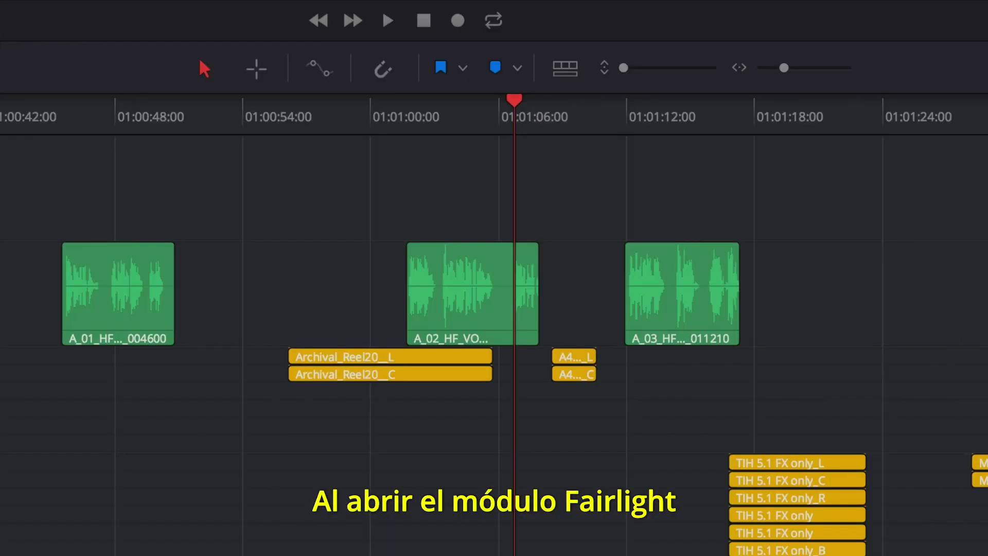
# - Play the Fairlight timeline, show subframes and samples in the timecode, and enlarge the audio tracks
pyautogui.press('space')
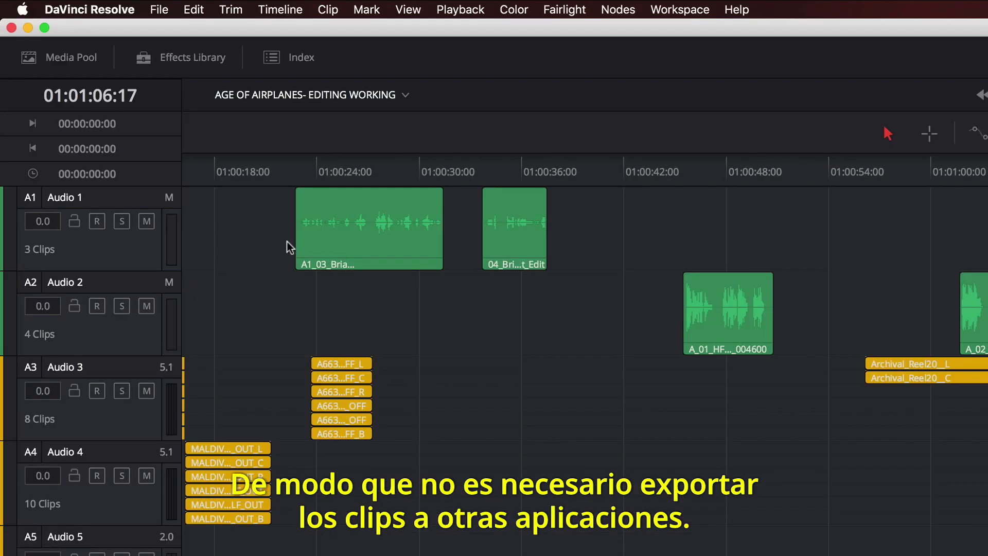
pyautogui.rightClick(75, 49)
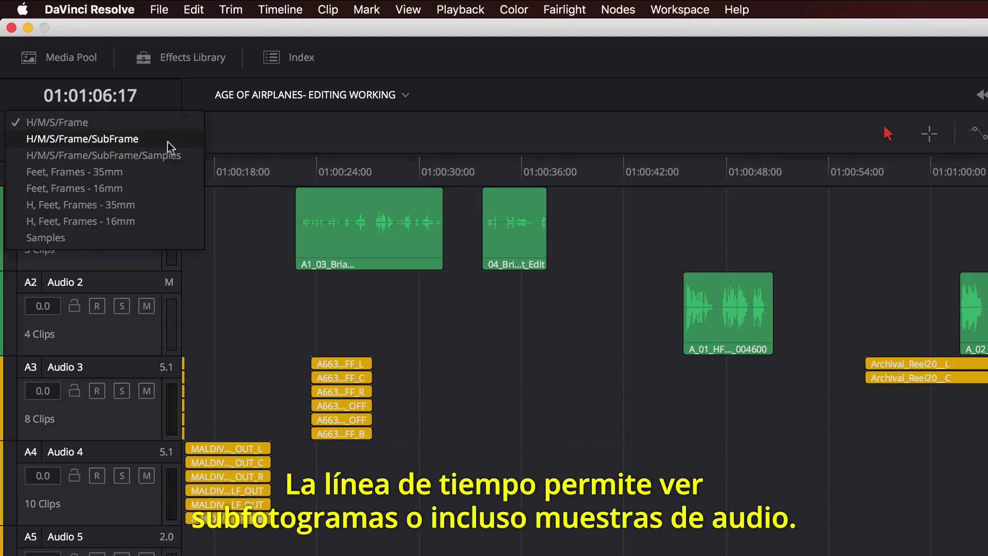
pyautogui.click(190, 152)
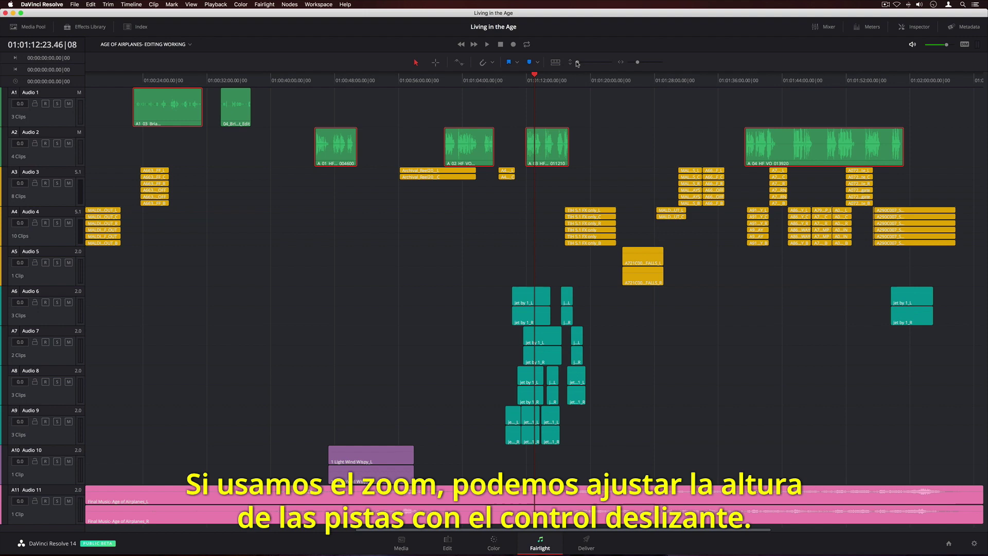
pyautogui.moveTo(577, 63); pyautogui.dragTo(597, 63)
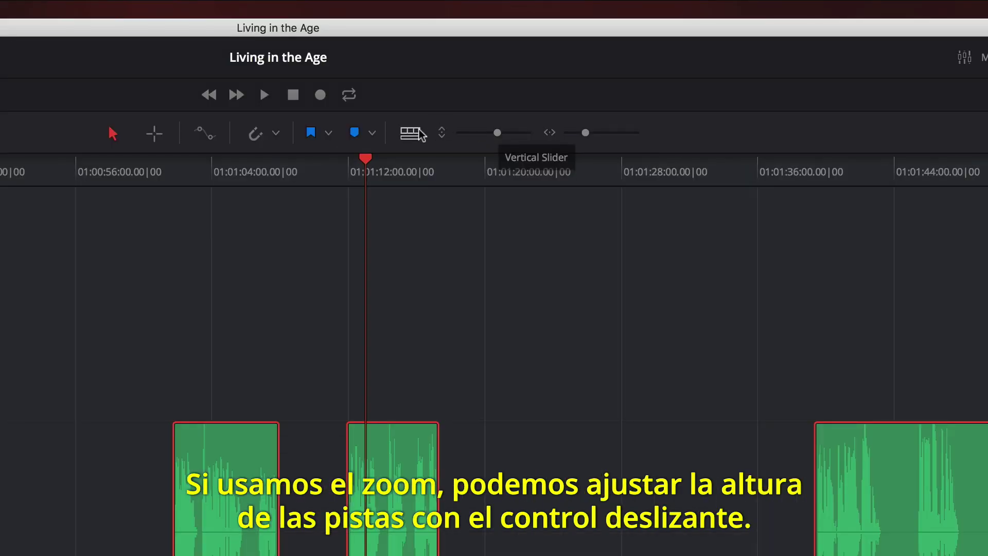
# - Lock the Audio 2 track height to Extra Large and keep its colour Green
pyautogui.click(555, 63)
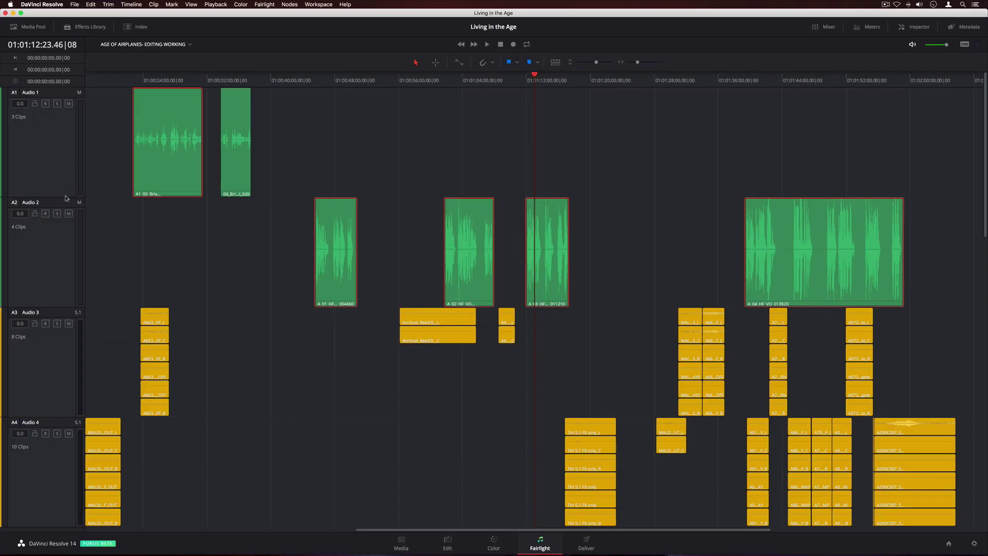
pyautogui.rightClick(56, 241)
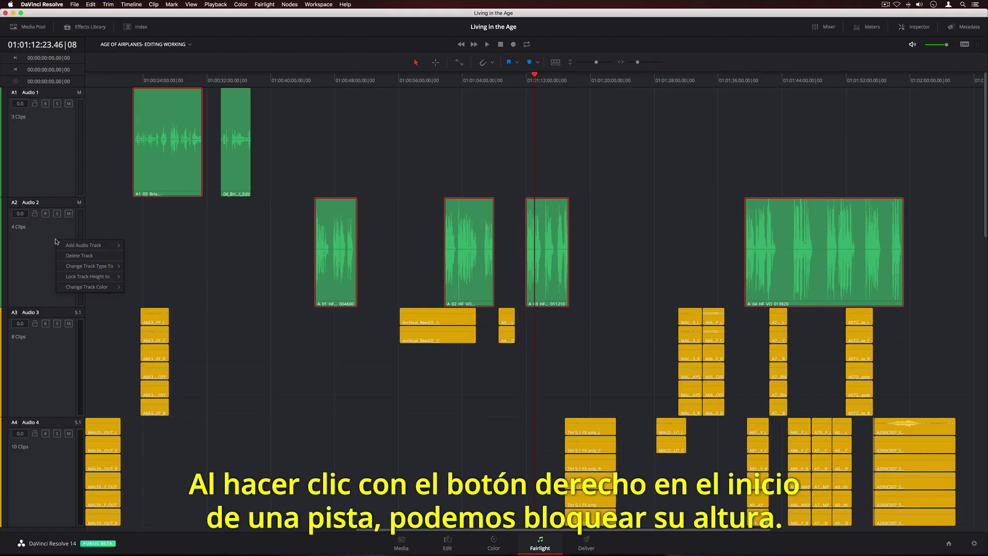
pyautogui.moveTo(95, 277)
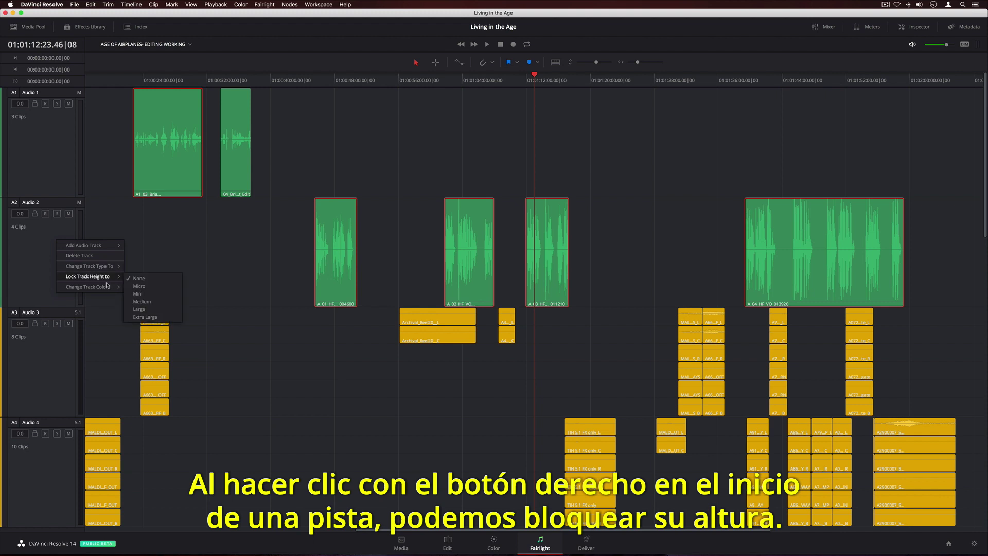
pyautogui.click(157, 317)
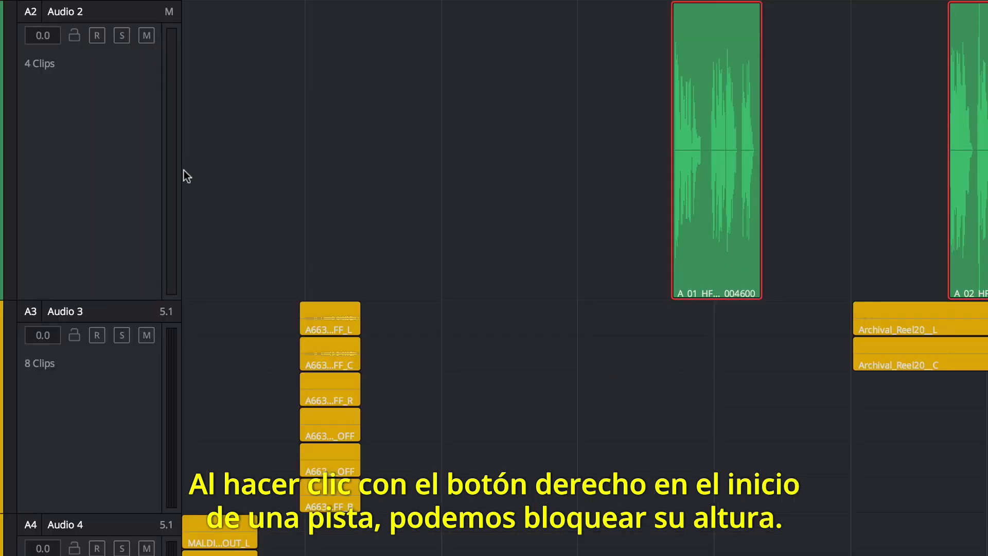
pyautogui.rightClick(57, 243)
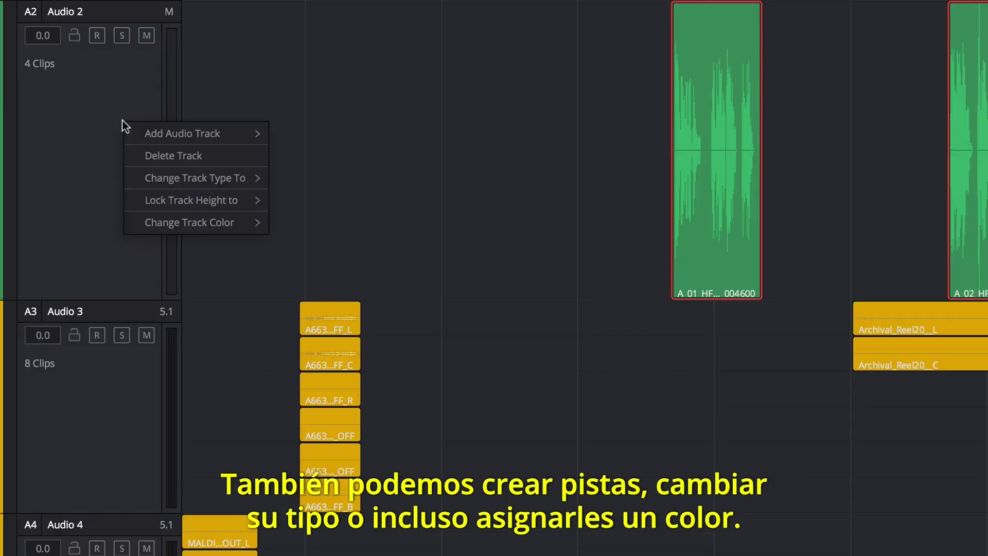
pyautogui.moveTo(81, 249)
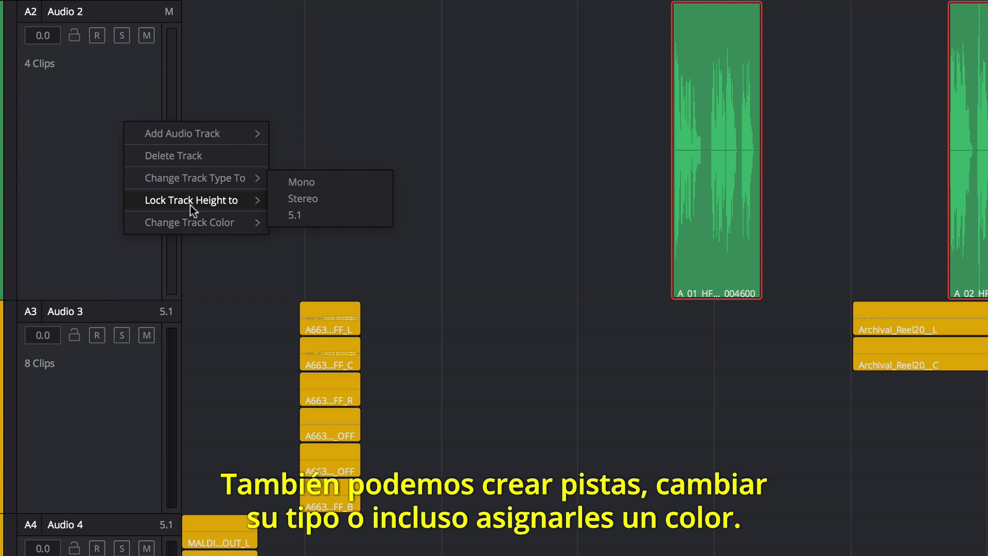
pyautogui.moveTo(199, 221)
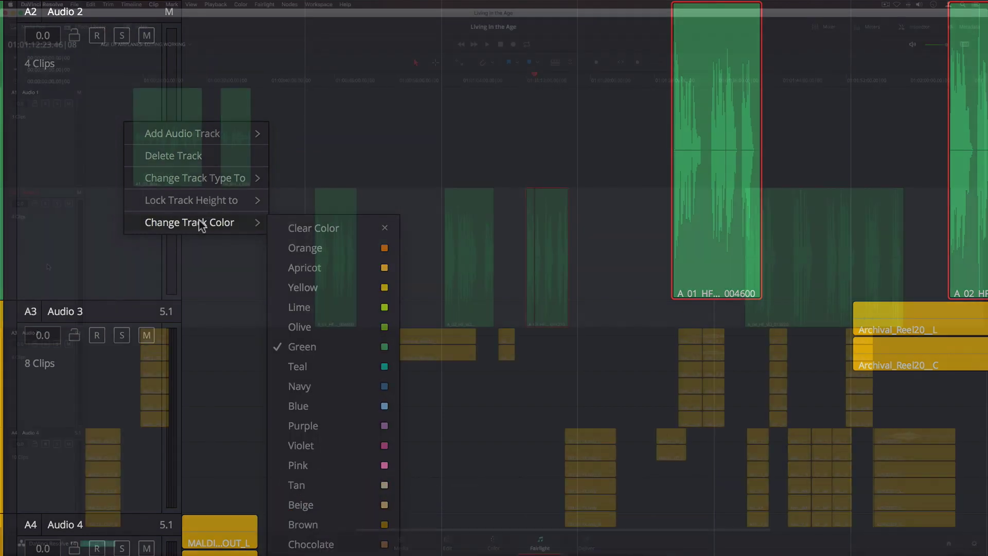
pyautogui.click(101, 170)
# - Zoom in to sample level and back out, then show the Mixer beside the timeline
pyautogui.press('super+equal')
pyautogui.press('super+equal')
pyautogui.press('super+equal')
pyautogui.press('super+equal')
pyautogui.press('super+equal')
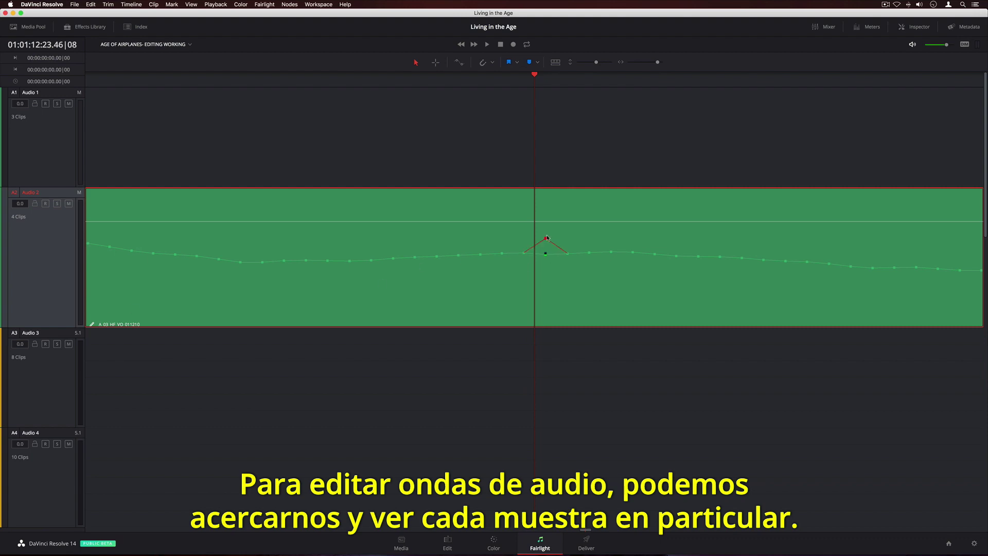
pyautogui.press('super+minus')
pyautogui.press('super+minus')
pyautogui.press('super+minus')
pyautogui.press('super+minus')
pyautogui.press('super+minus')
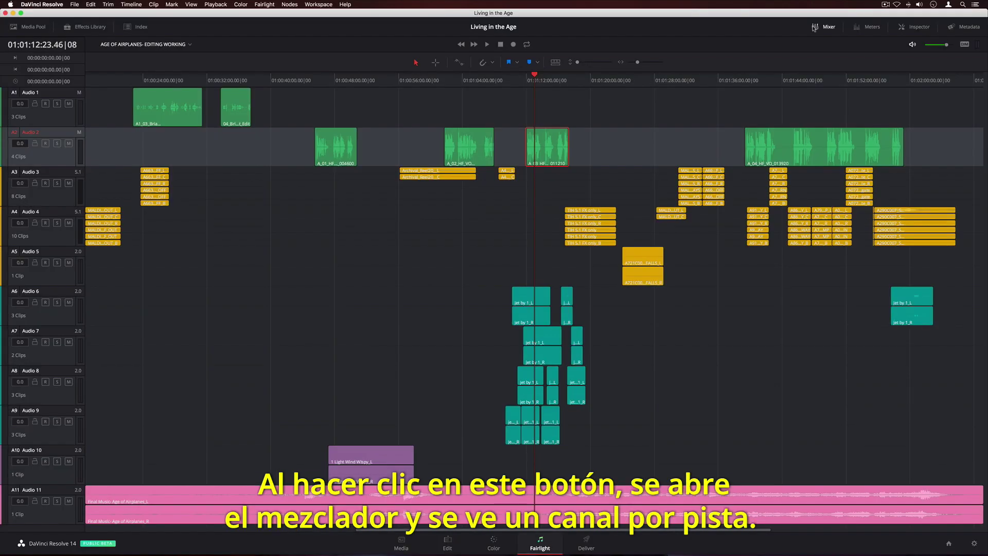
pyautogui.click(814, 27)
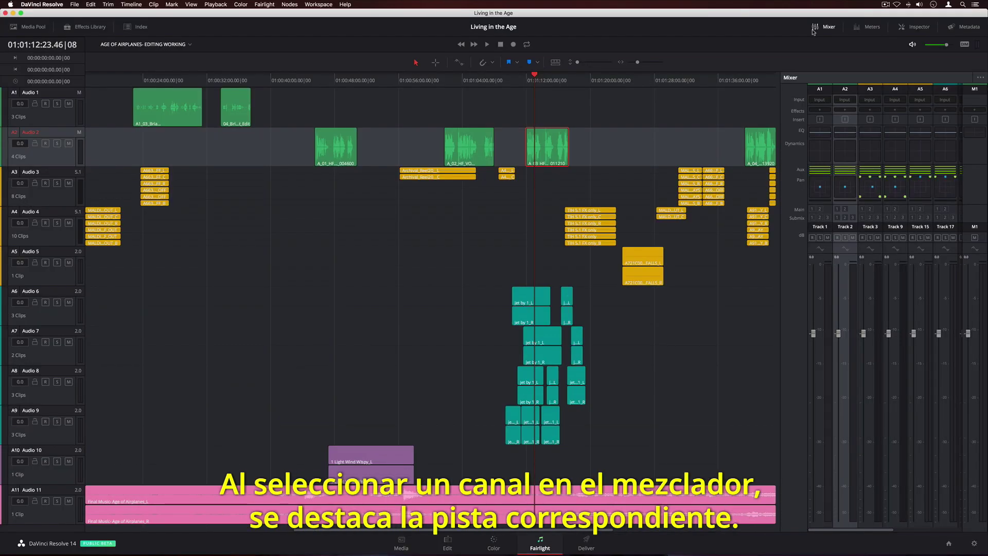
pyautogui.click(869, 310)
pyautogui.click(845, 310)
pyautogui.click(818, 308)
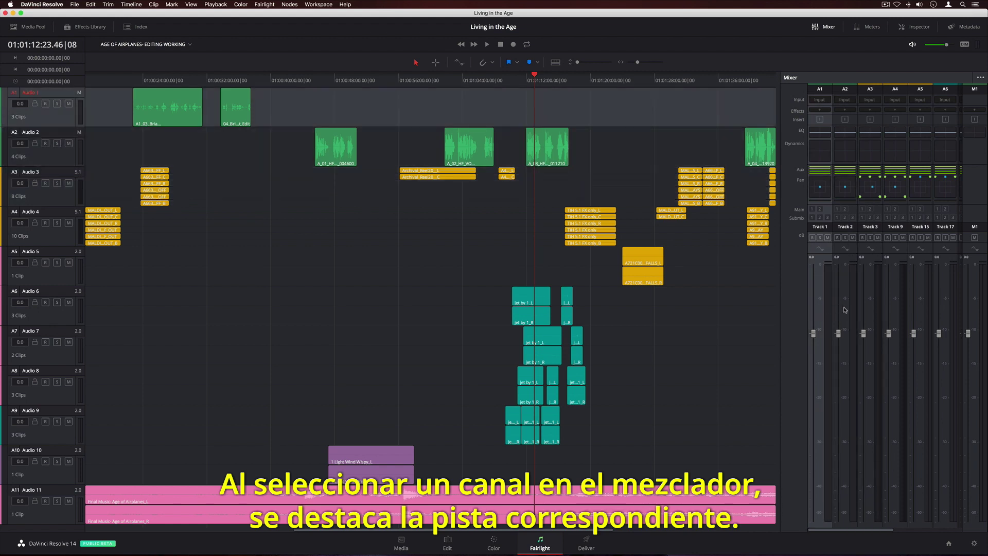
pyautogui.click(845, 310)
pyautogui.click(870, 309)
pyautogui.click(845, 310)
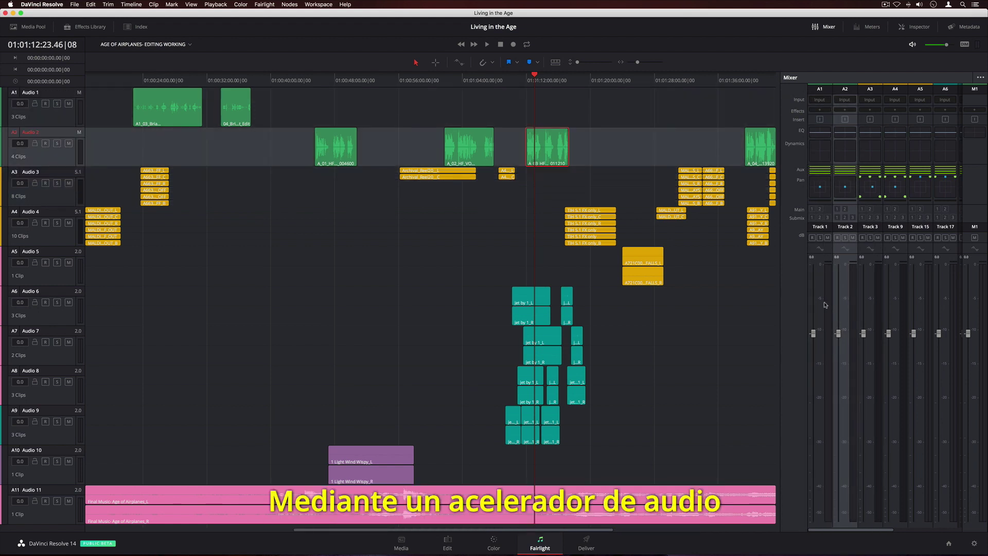
pyautogui.click(818, 308)
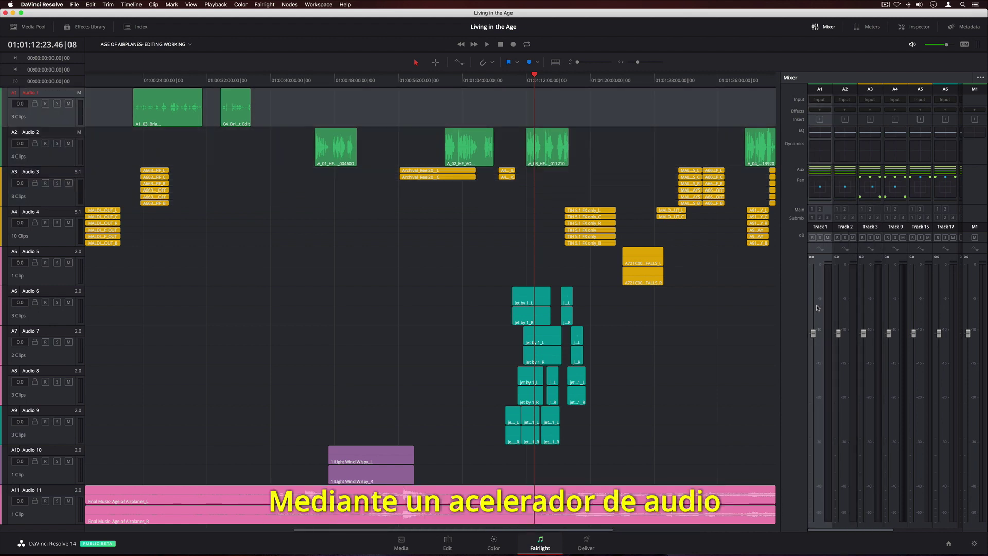
pyautogui.click(845, 310)
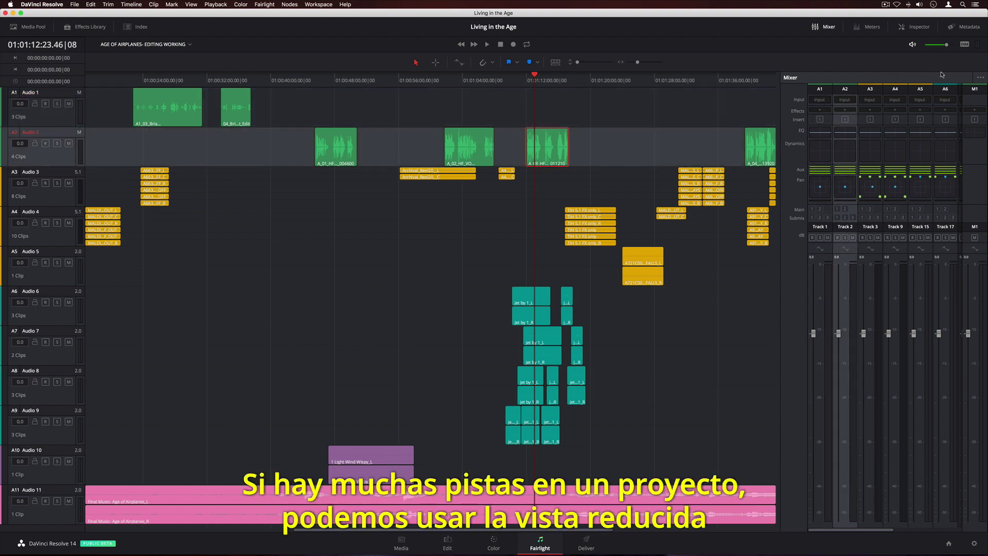
pyautogui.click(980, 79)
pyautogui.click(957, 95)
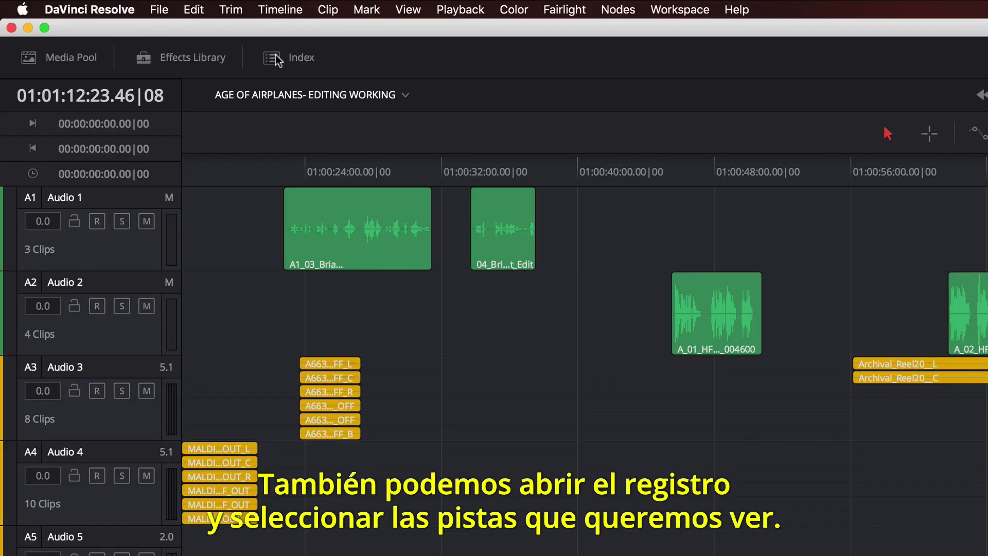
pyautogui.click(273, 58)
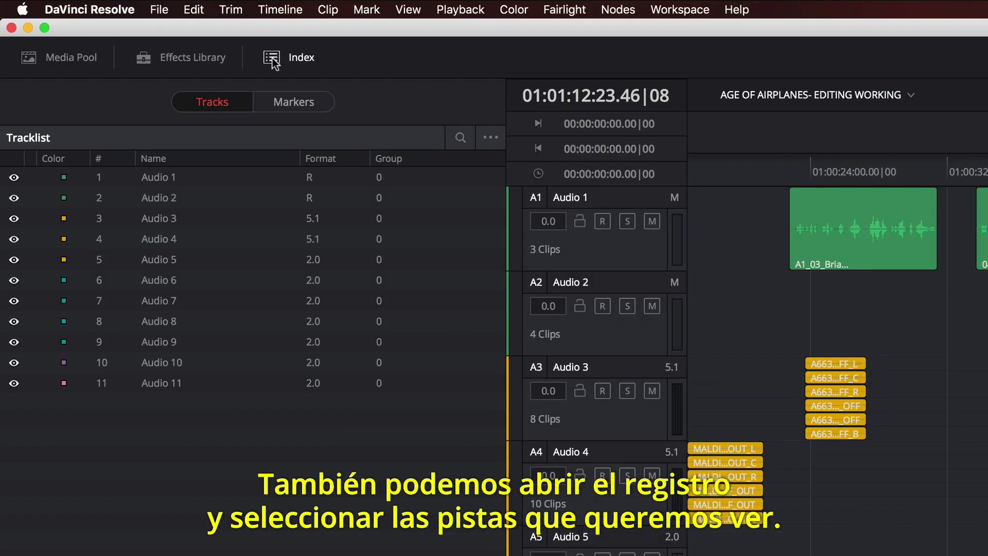
pyautogui.click(14, 198)
pyautogui.click(14, 218)
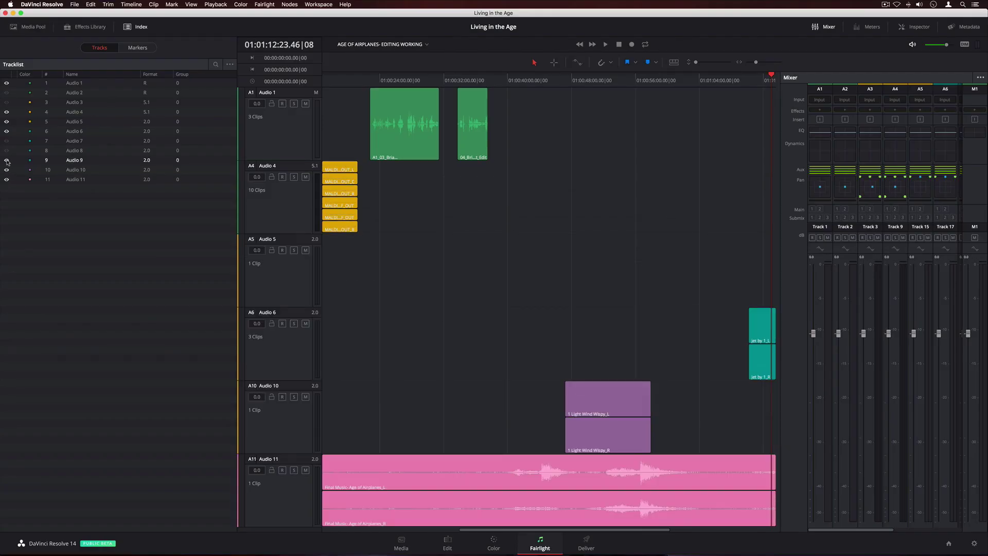
pyautogui.click(14, 177)
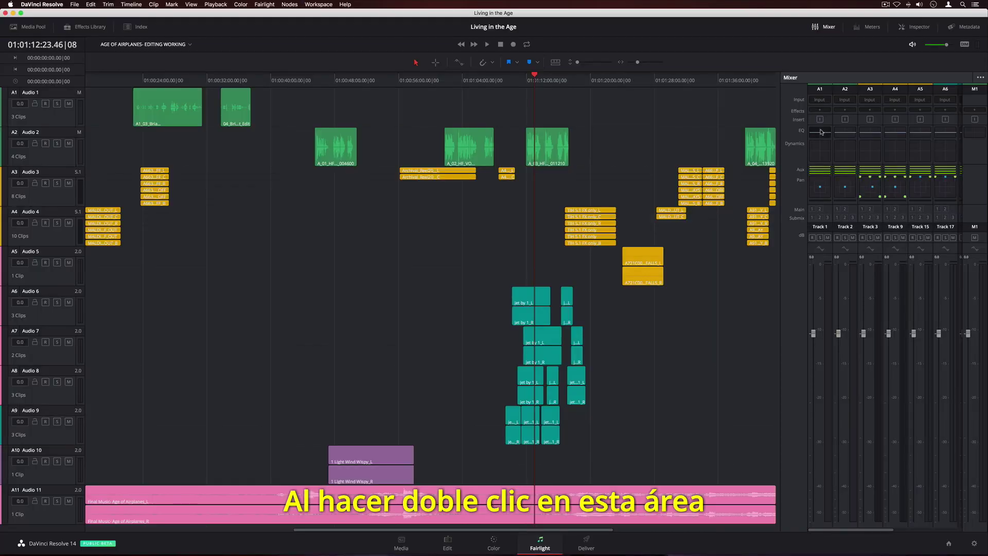
# - EQ Track 1 with Band 3 boosted +12.3 dB at 199 Hz and Band 4 cut -9.3 dB at 1k13
pyautogui.doubleClick(635, 244)
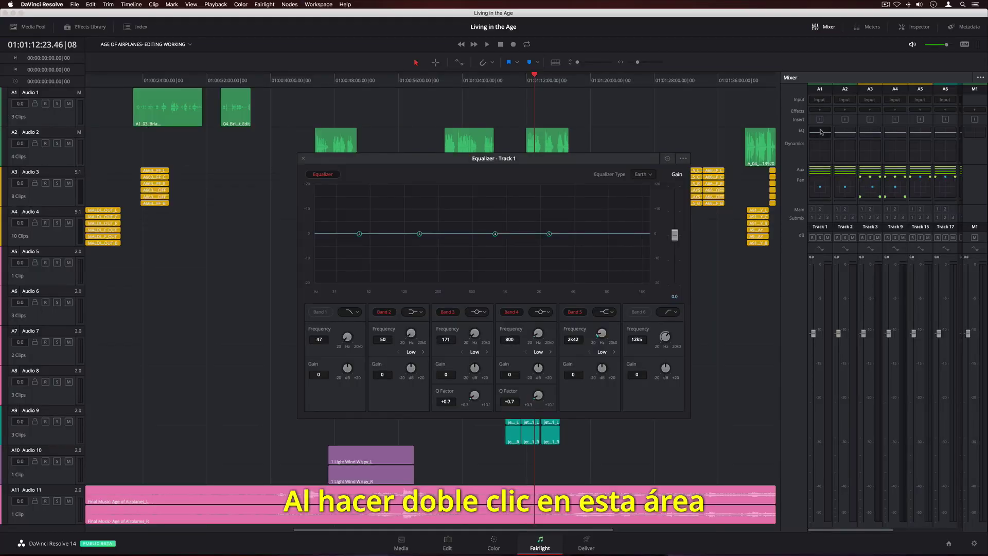
pyautogui.moveTo(421, 235); pyautogui.dragTo(427, 203)
pyautogui.moveTo(495, 233); pyautogui.dragTo(600, 218)
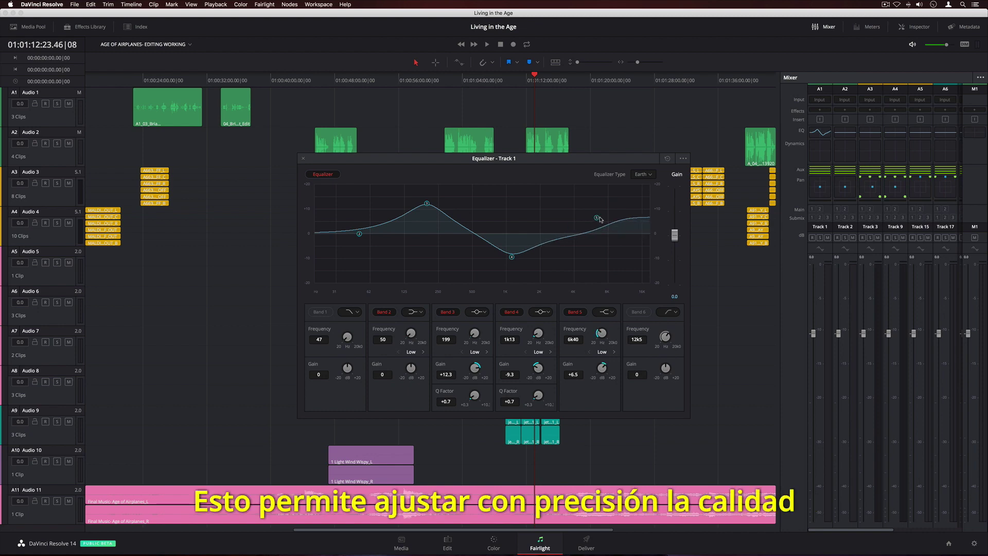
pyautogui.click(303, 159)
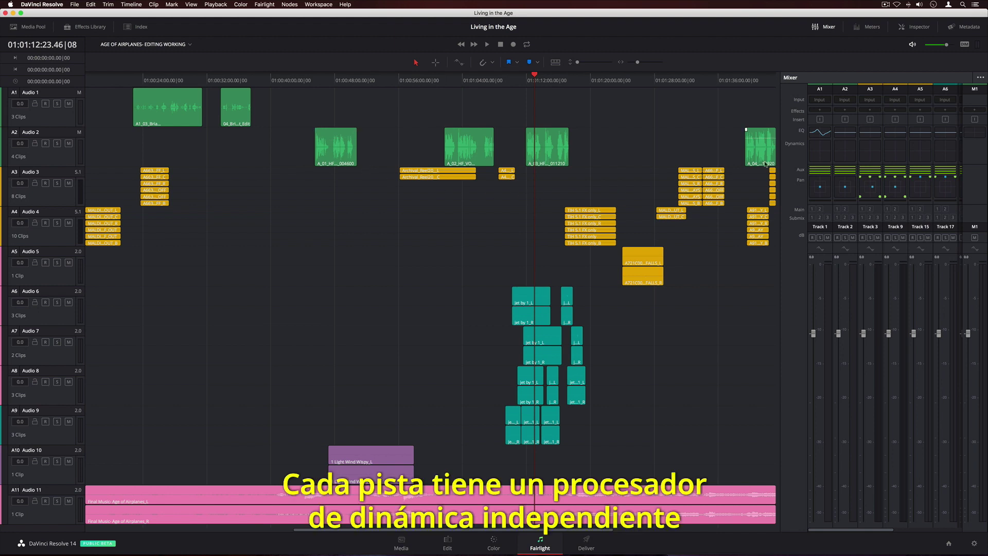
# - Enable the gate, compressor and limiter in Track 1's dynamics
pyautogui.doubleClick(820, 151)
pyautogui.click(374, 310)
pyautogui.click(427, 311)
pyautogui.click(508, 314)
pyautogui.click(608, 311)
pyautogui.click(346, 152)
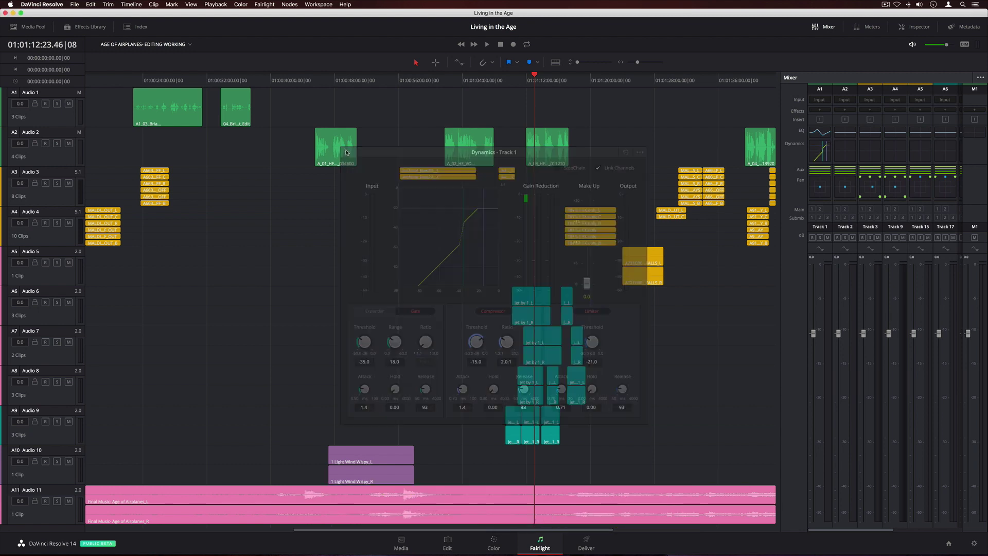
# - Pan Track 1 near front centre with divergence 72 and rotate 111, then show the Effects Library
pyautogui.click(820, 193)
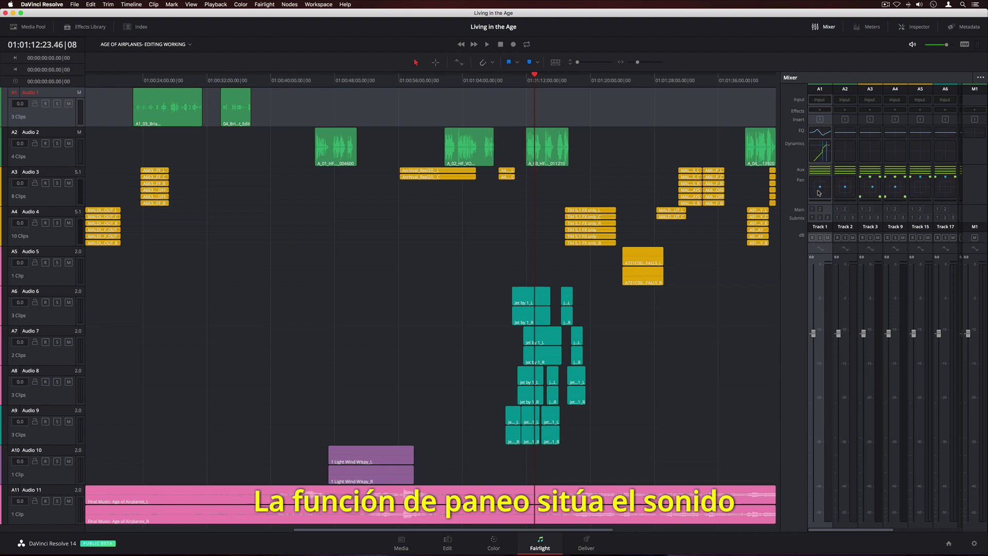
pyautogui.doubleClick(820, 193)
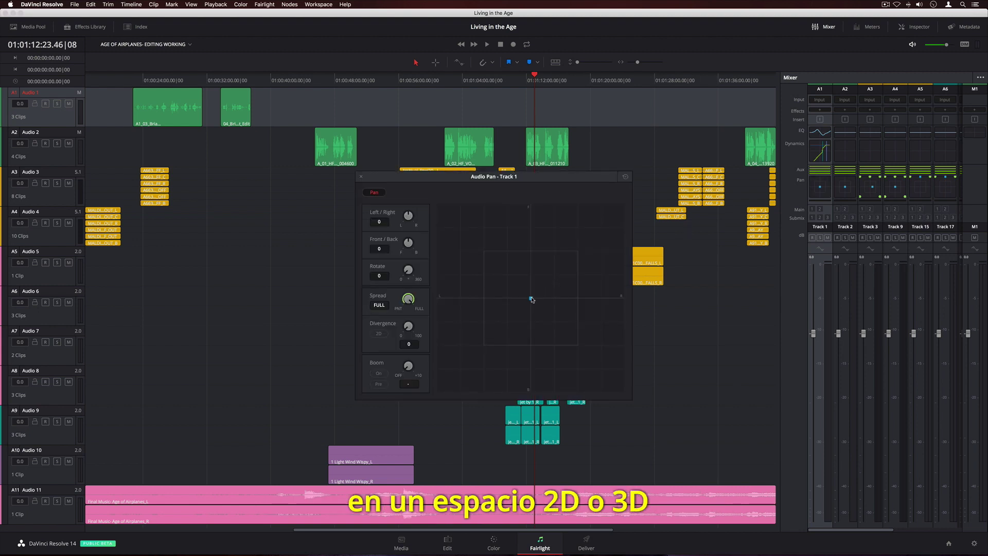
pyautogui.moveTo(568, 264); pyautogui.dragTo(523, 238)
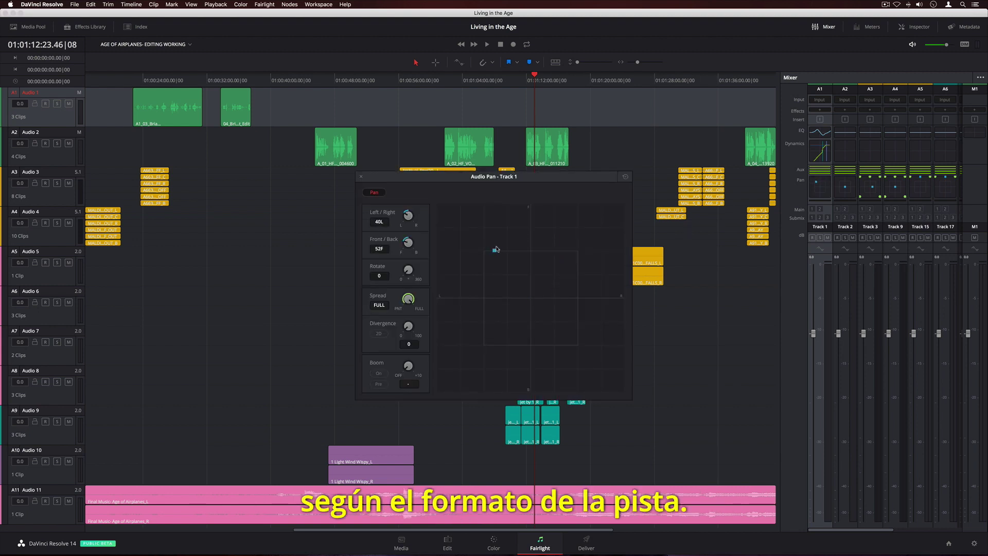
pyautogui.moveTo(401, 330); pyautogui.dragTo(421, 316)
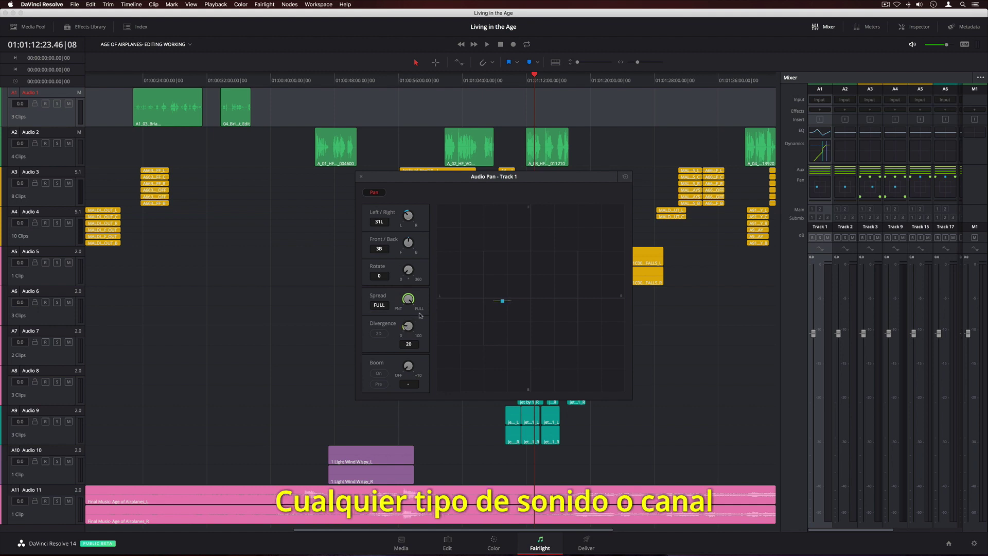
pyautogui.moveTo(485, 321); pyautogui.dragTo(483, 320)
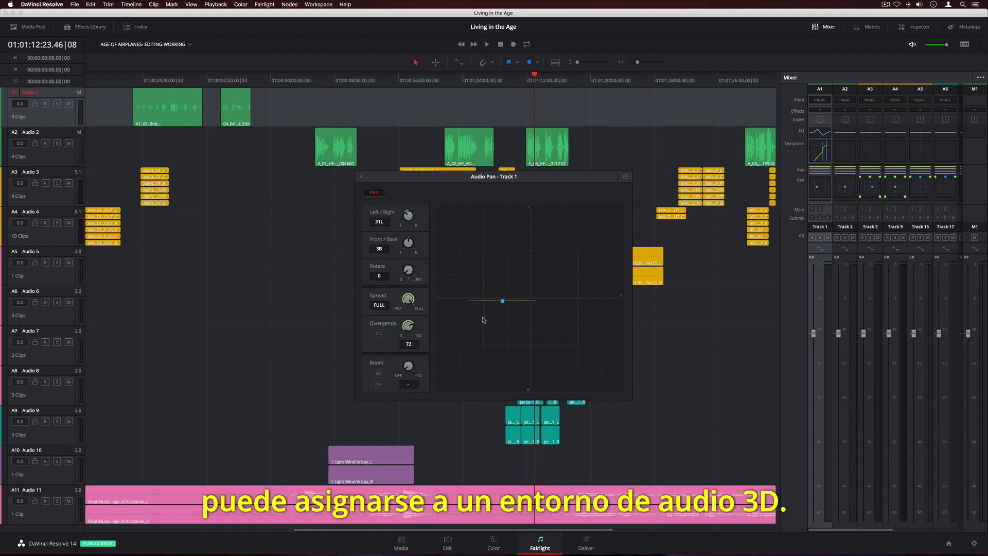
pyautogui.moveTo(408, 285); pyautogui.dragTo(446, 249)
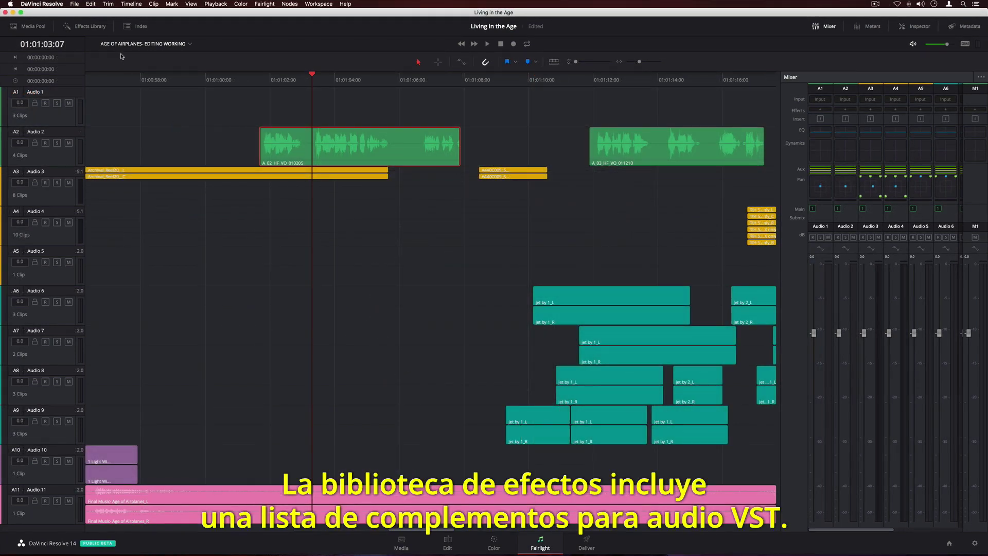
pyautogui.click(101, 28)
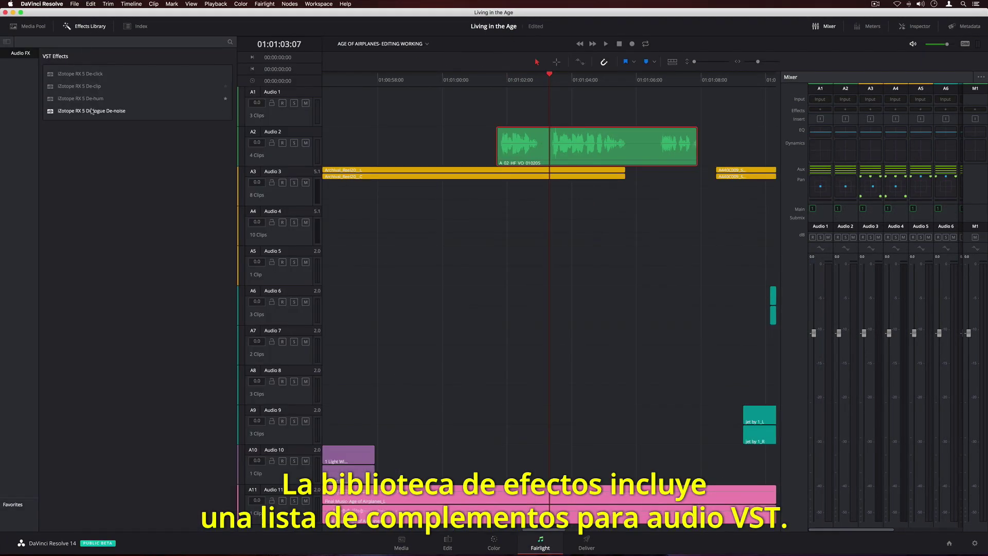
# - Apply iZotope RX 5 Dialogue De-noise to the A2 clip and select a time range over it
pyautogui.moveTo(95, 112); pyautogui.dragTo(511, 157)
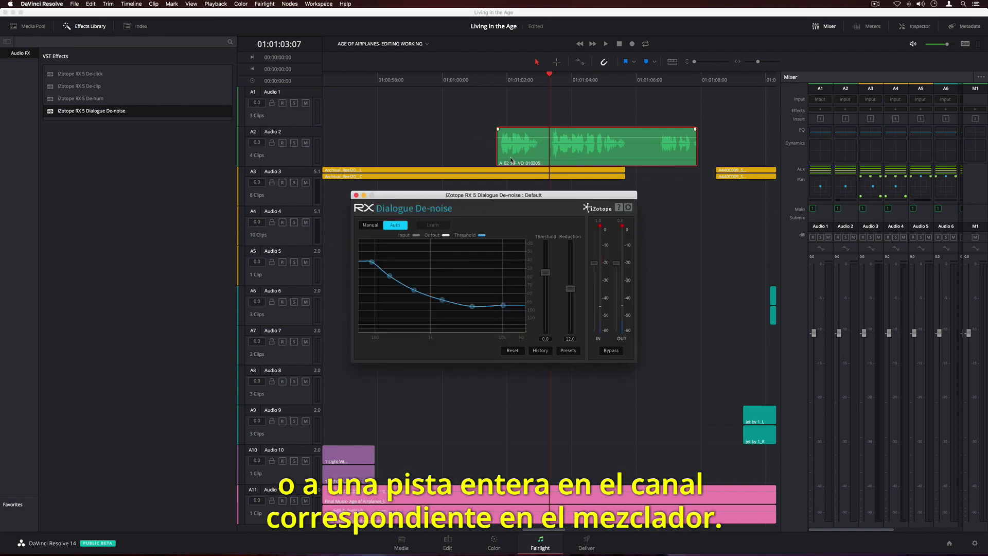
pyautogui.press('r')
pyautogui.click(524, 159)
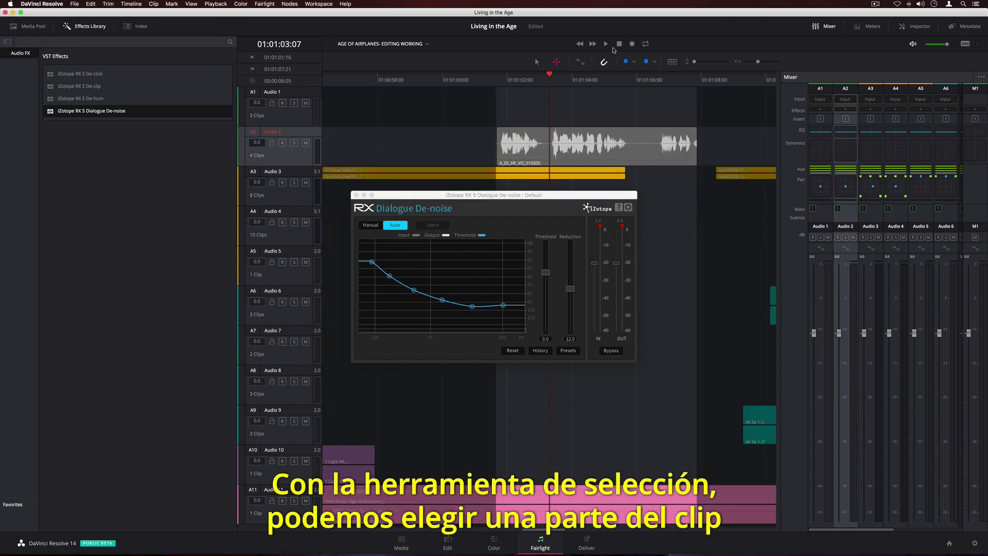
# - Loop playback over the dialogue and lower the de-noise Threshold to -8.8
pyautogui.click(648, 44)
pyautogui.press('space')
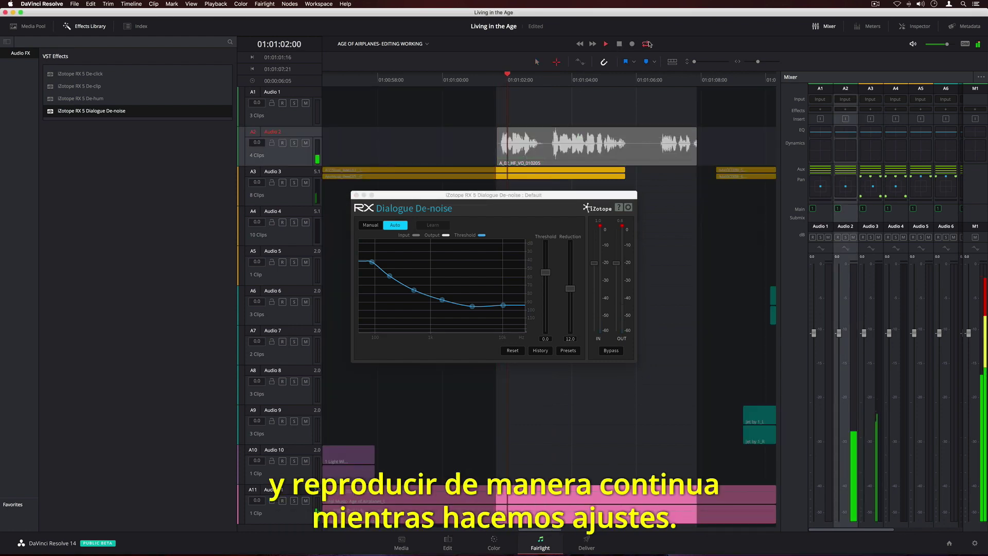
pyautogui.moveTo(543, 272); pyautogui.dragTo(550, 298)
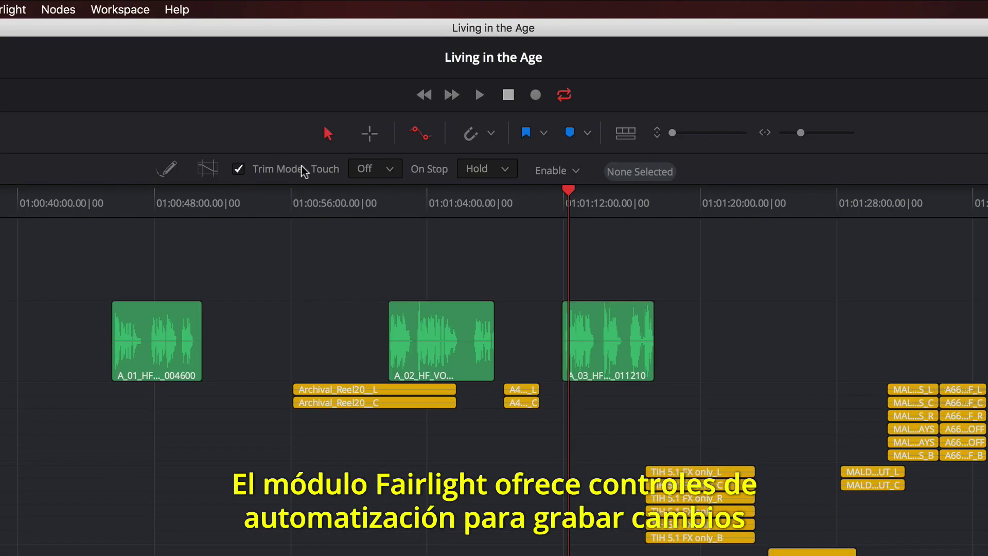
# - Set automation to Latch mode with all parameters enabled for recording
pyautogui.click(390, 171)
pyautogui.click(391, 206)
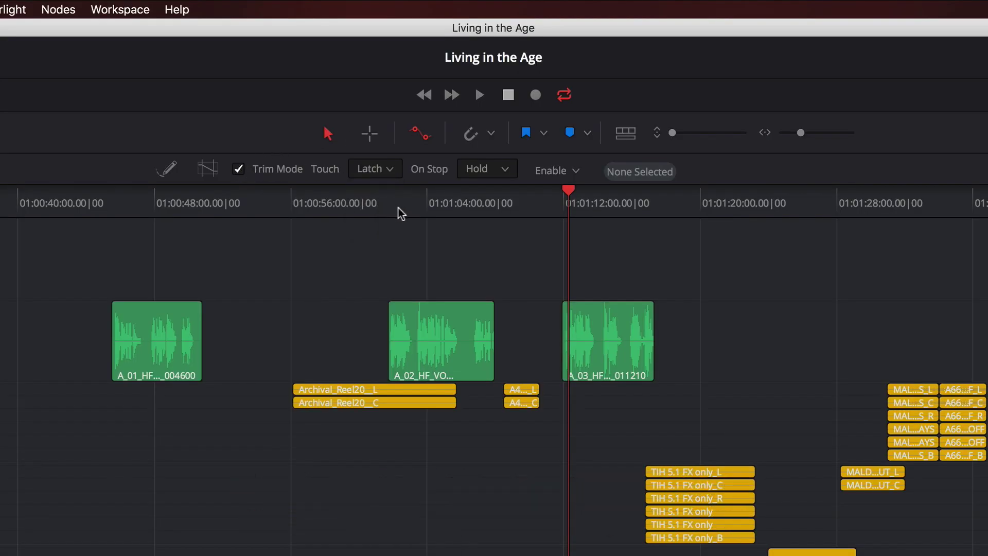
pyautogui.click(574, 172)
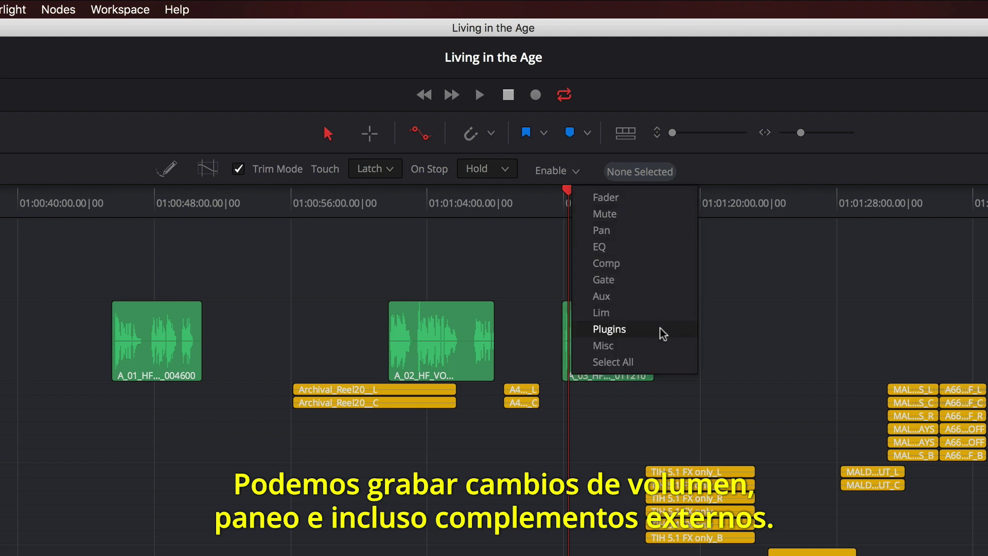
pyautogui.click(660, 361)
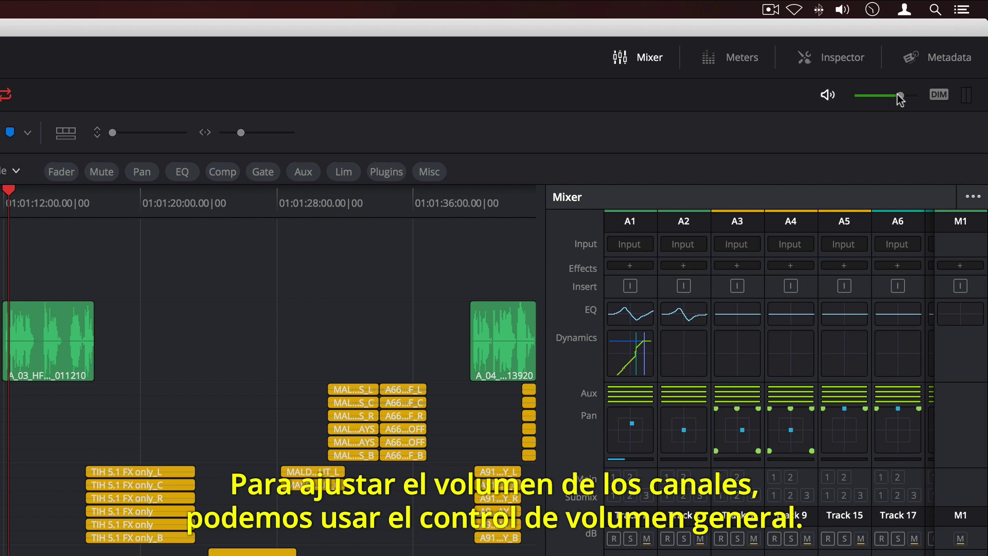
# - Adjust the monitoring volume, mute and unmute it, dim it, and stop playback
pyautogui.moveTo(900, 98)
pyautogui.mouseDown()
pyautogui.moveTo(860, 99)
pyautogui.moveTo(906, 103)
pyautogui.mouseUp()
pyautogui.click(828, 95)
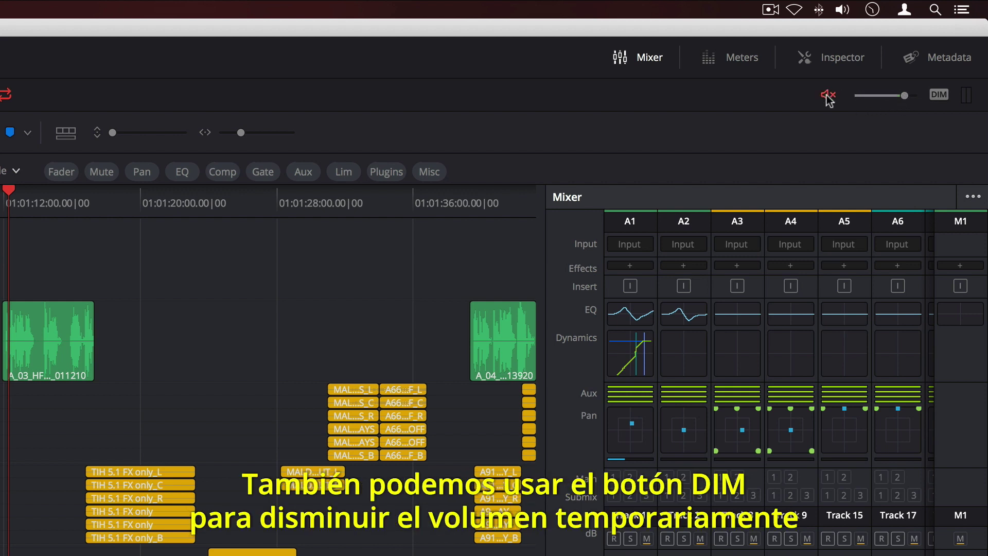
pyautogui.click(828, 96)
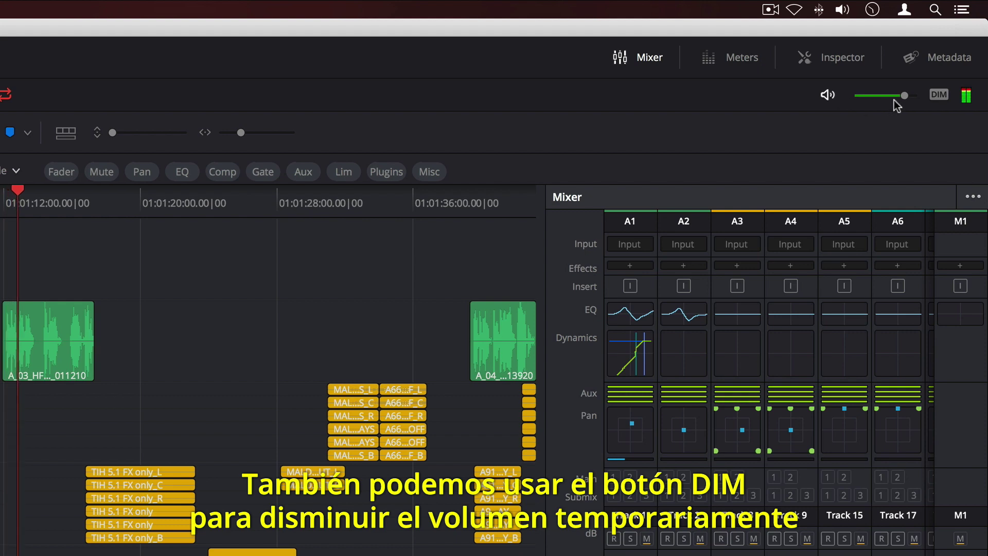
pyautogui.click(939, 96)
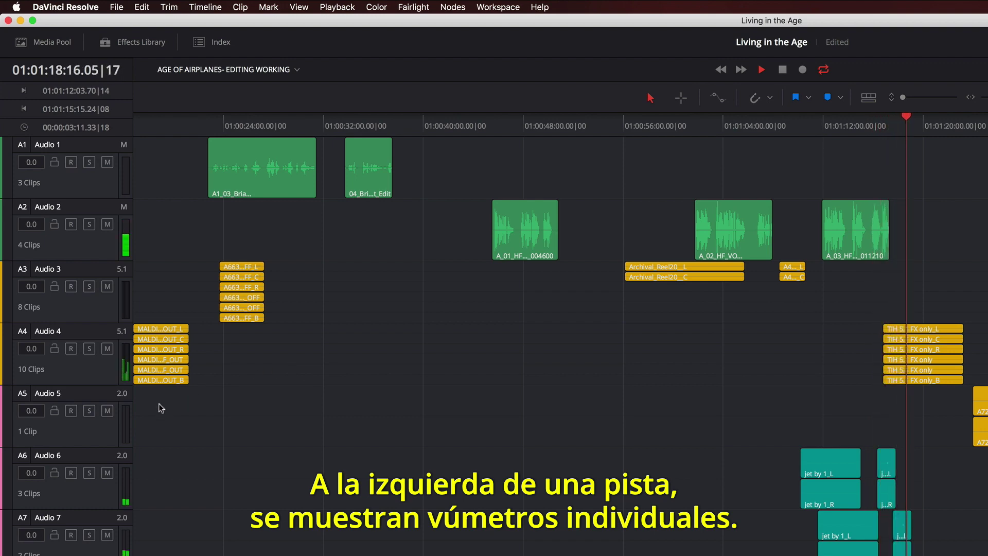
pyautogui.press('space')
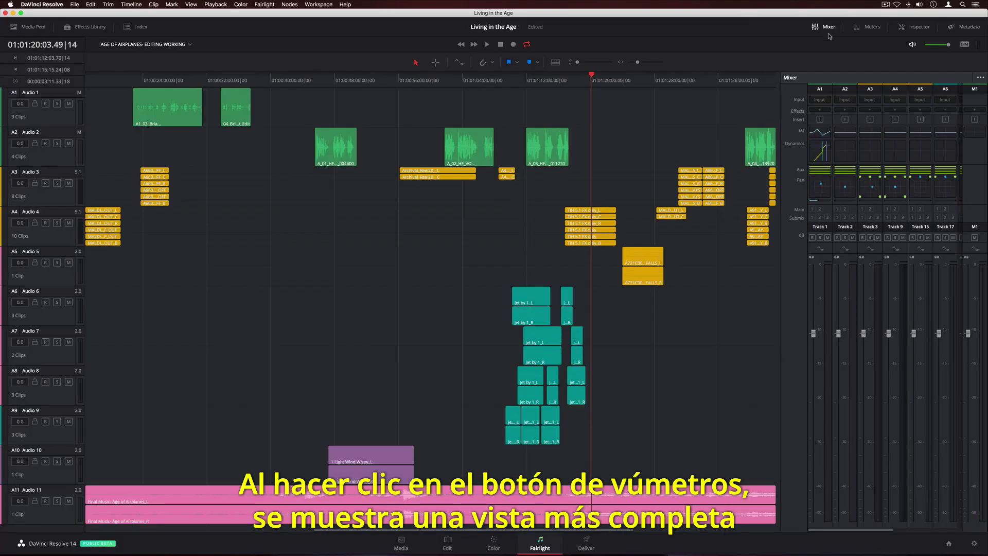
# - Show the full Meters panel and briefly play the audio to watch the track, bus and main levels
pyautogui.click(855, 29)
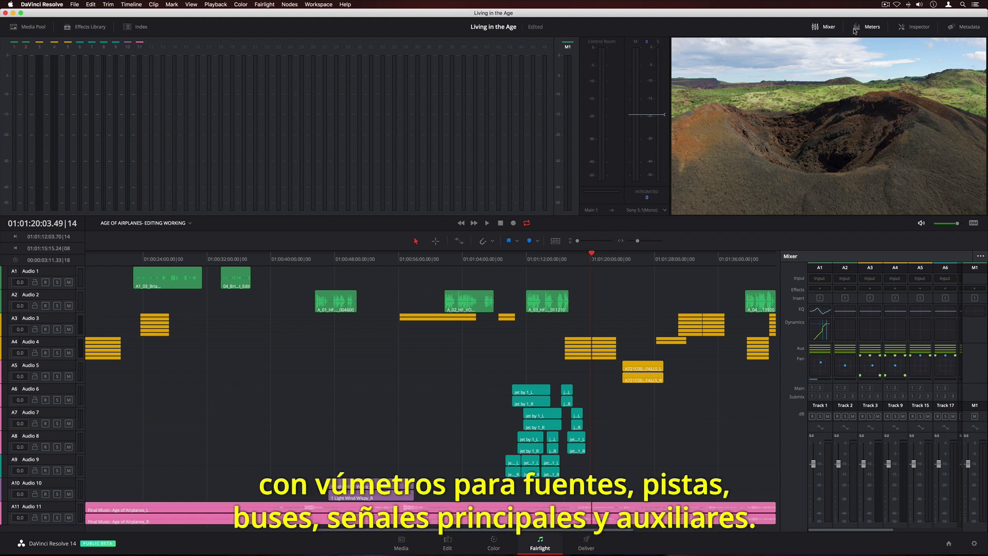
pyautogui.press('space')
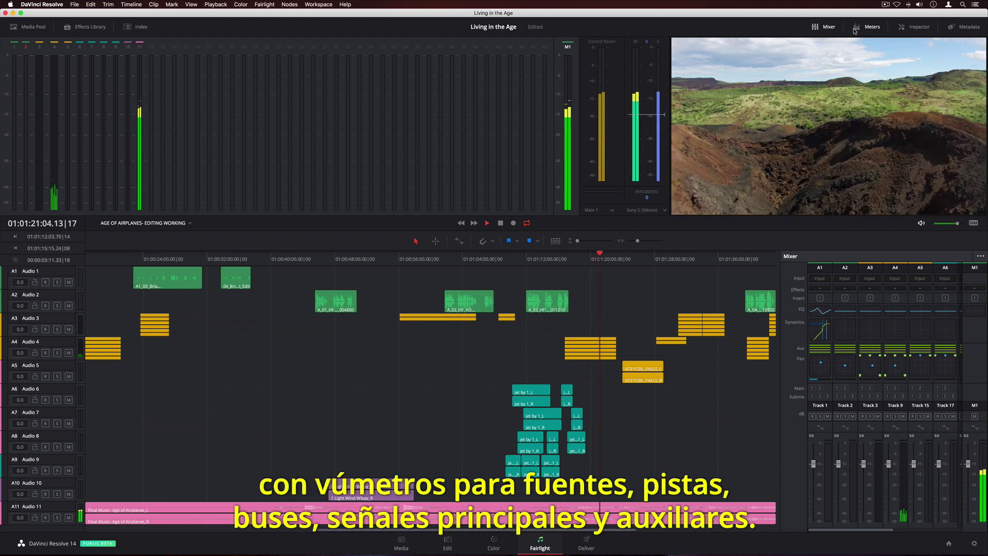
pyautogui.press('space')
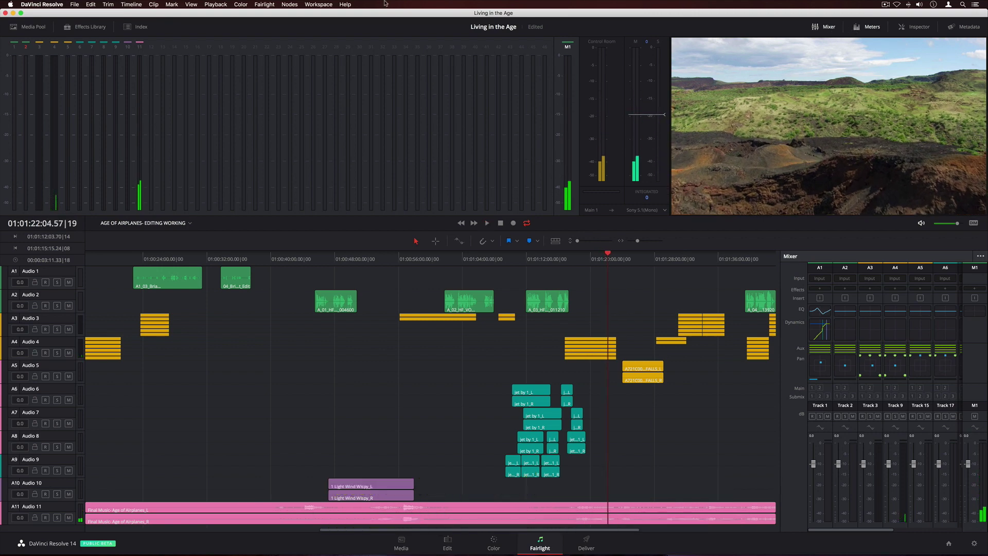
pyautogui.click(265, 5)
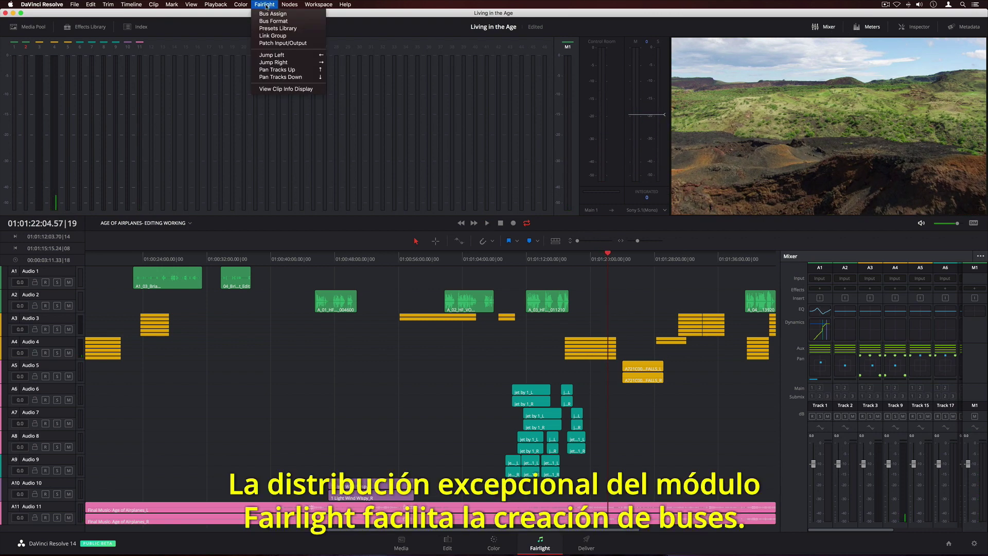
# - Add a new 7.1 sub bus in Bus Format, rename it Film and colour it pink
pyautogui.click(294, 22)
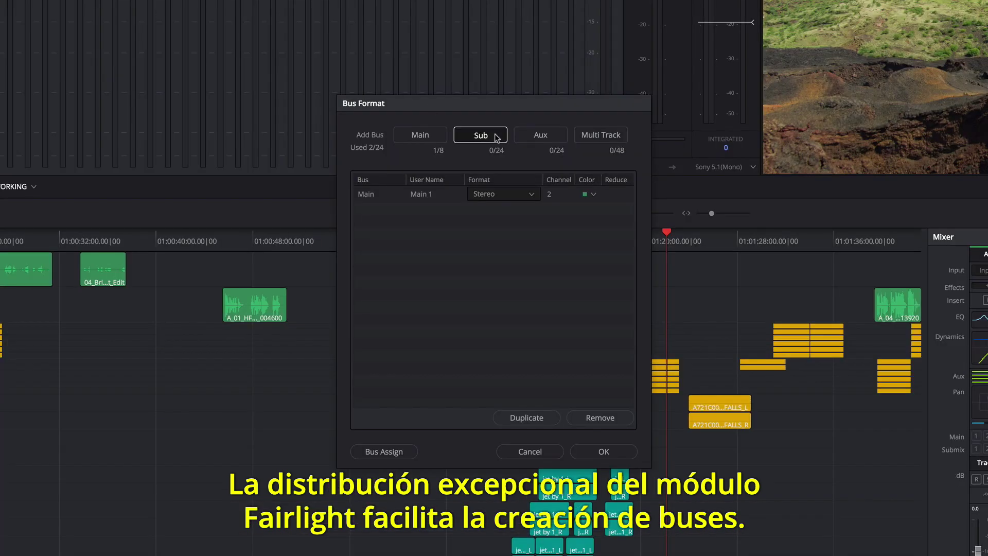
pyautogui.click(496, 137)
pyautogui.click(529, 212)
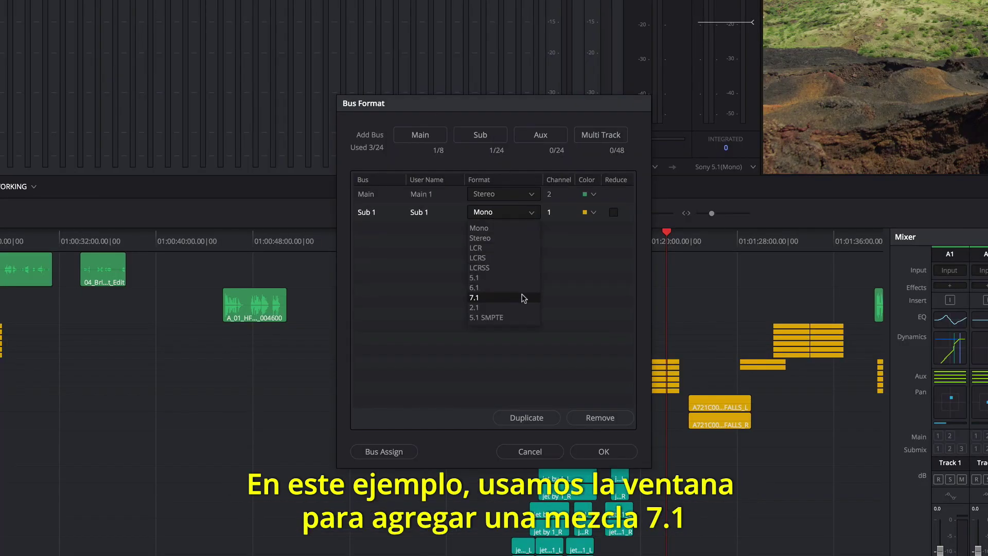
pyautogui.click(523, 298)
pyautogui.doubleClick(422, 217)
pyautogui.press('Return')
pyautogui.click(594, 212)
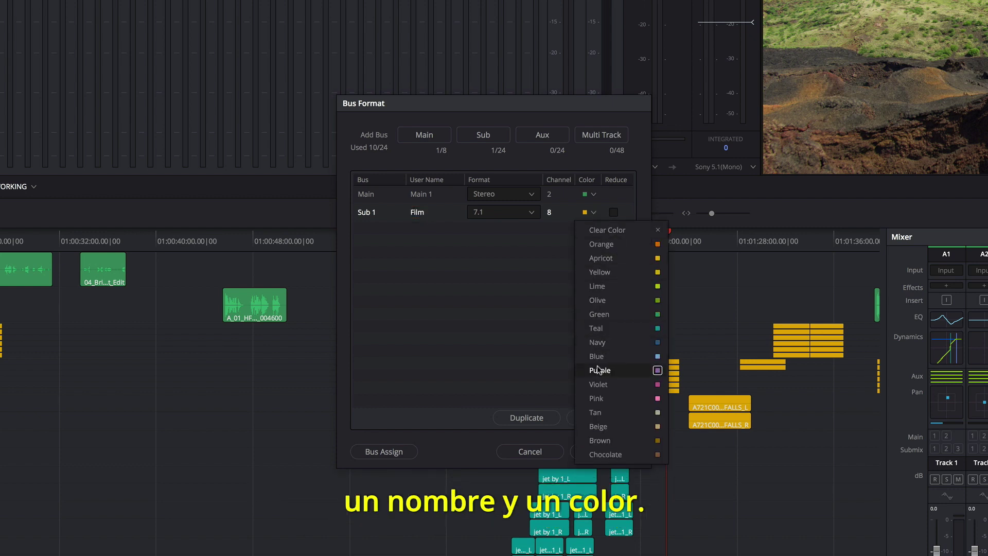
pyautogui.click(604, 397)
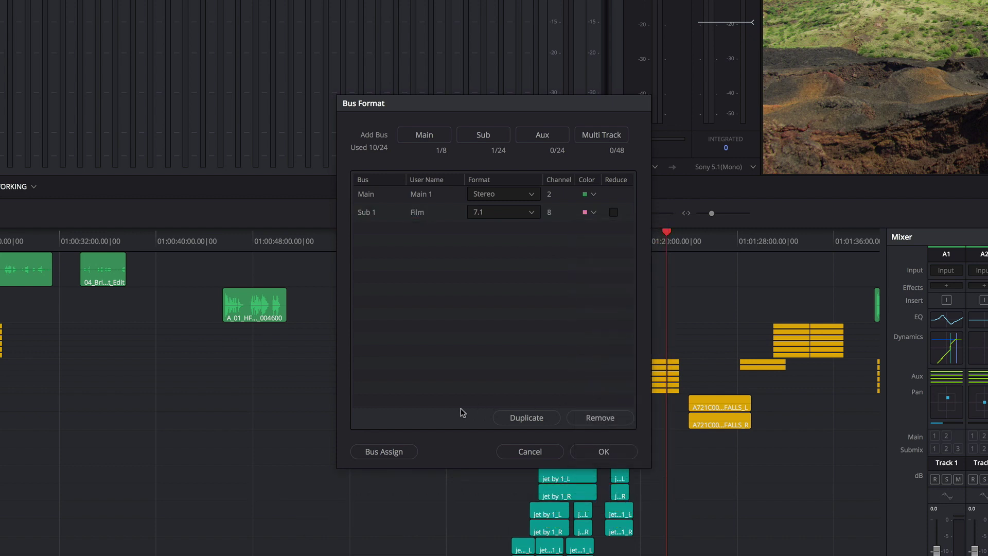
# - In Bus Assign, route all eleven audio tracks to the Film bus
pyautogui.click(404, 452)
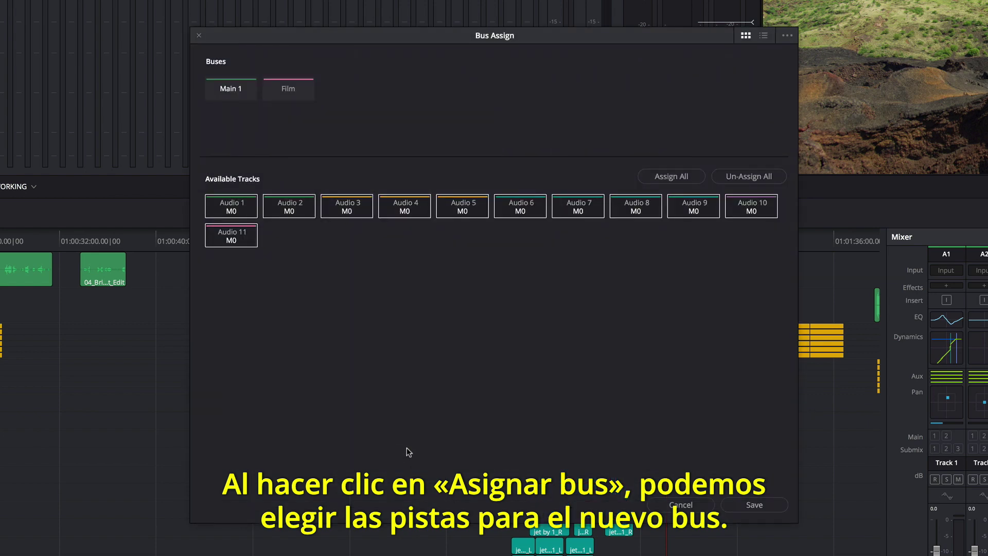
pyautogui.click(296, 96)
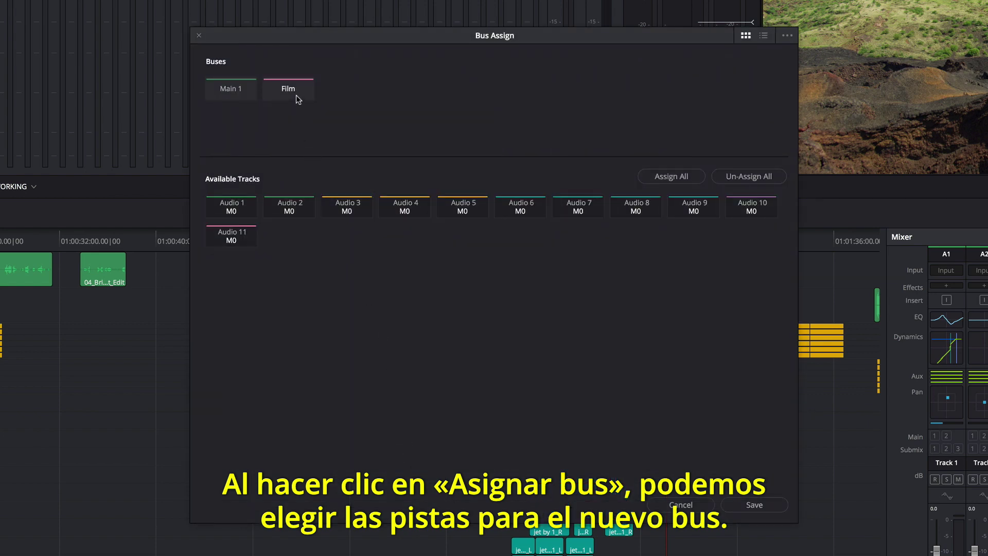
pyautogui.click(653, 179)
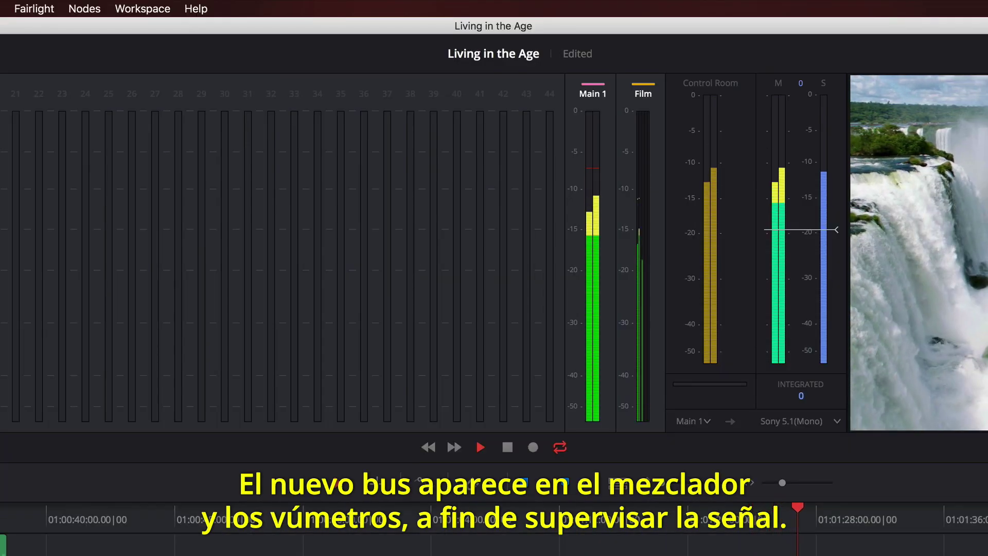
# - Stop playback after checking the new Film meter beside Main 1
pyautogui.press('space')
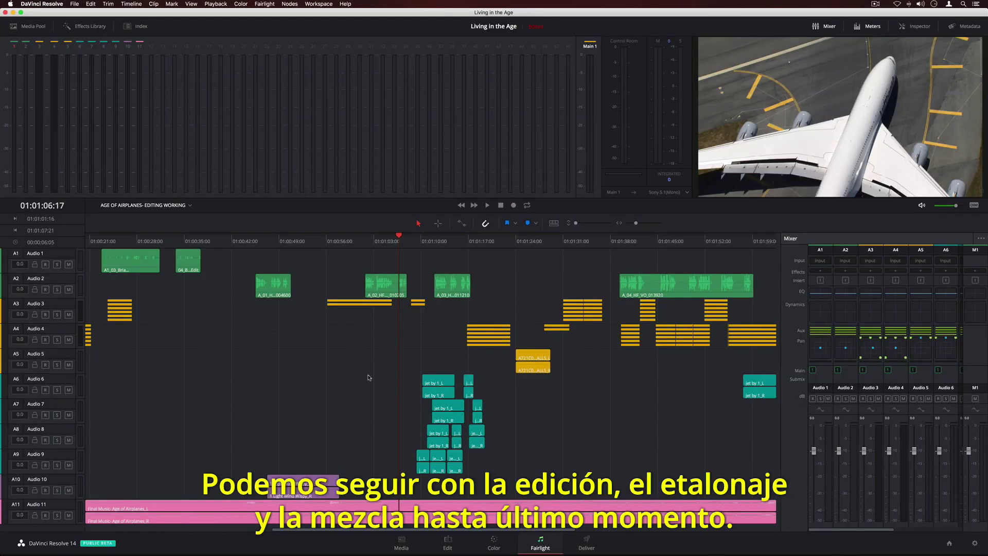
# - On the Color page, stabilize the ocean shot with the Tracker and put Face Refinement on interview node 03
pyautogui.click(448, 542)
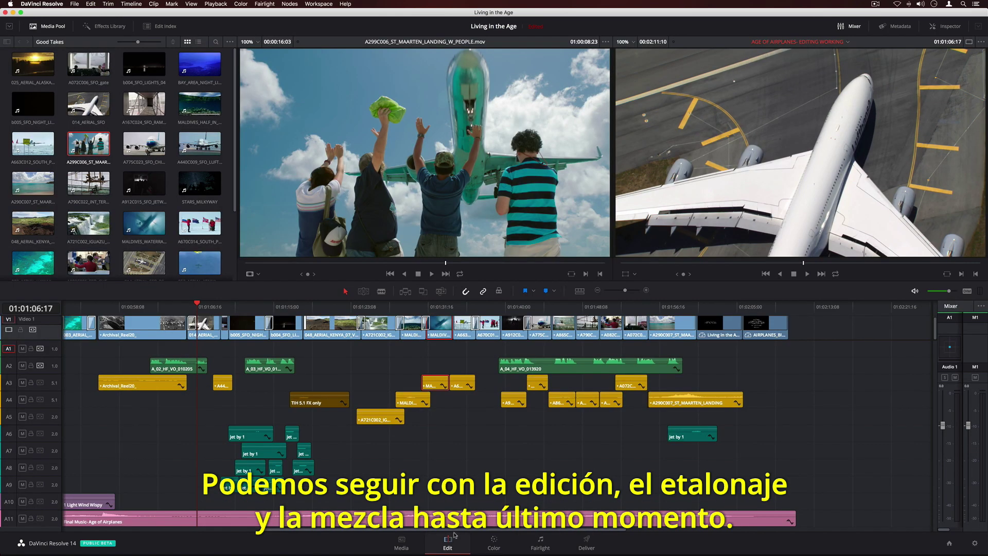
pyautogui.click(495, 546)
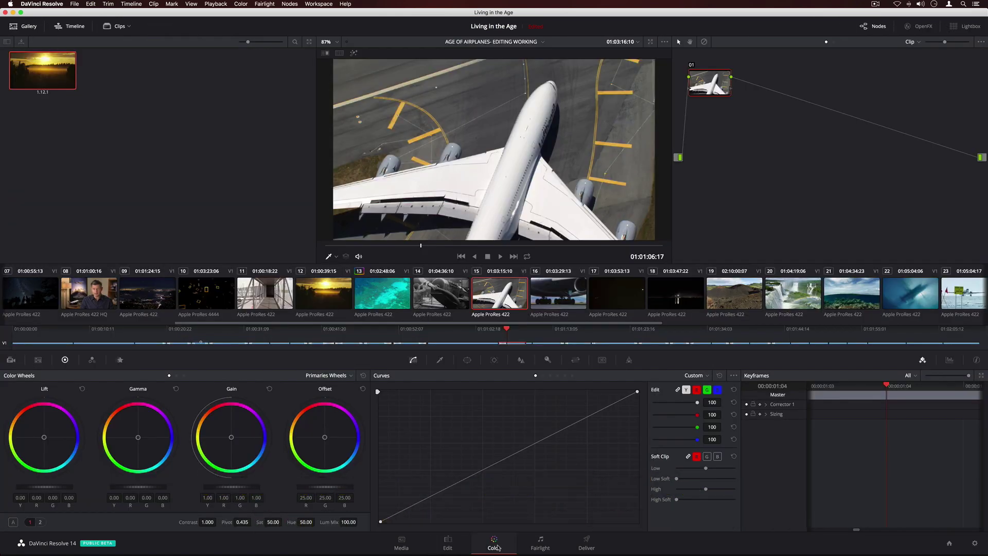
pyautogui.click(539, 541)
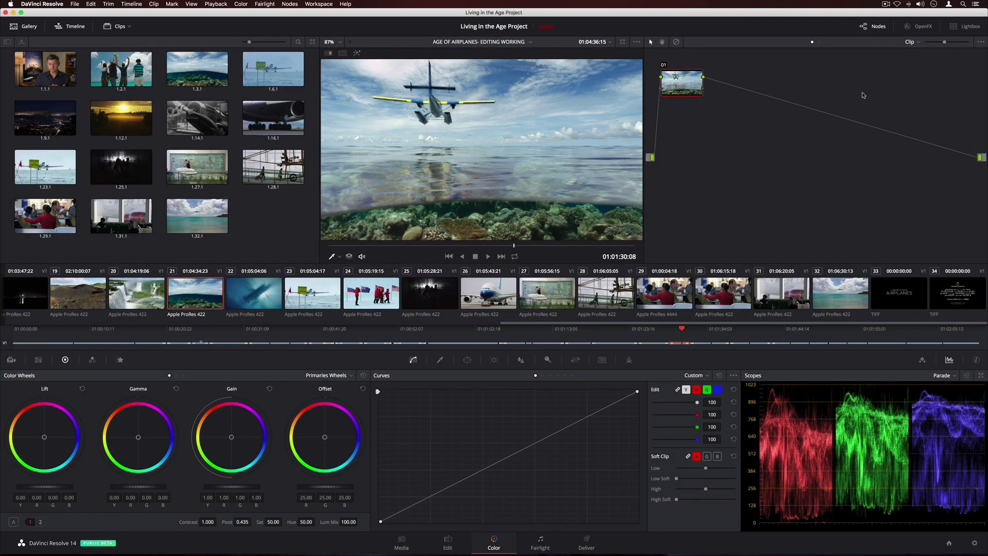
pyautogui.click(916, 26)
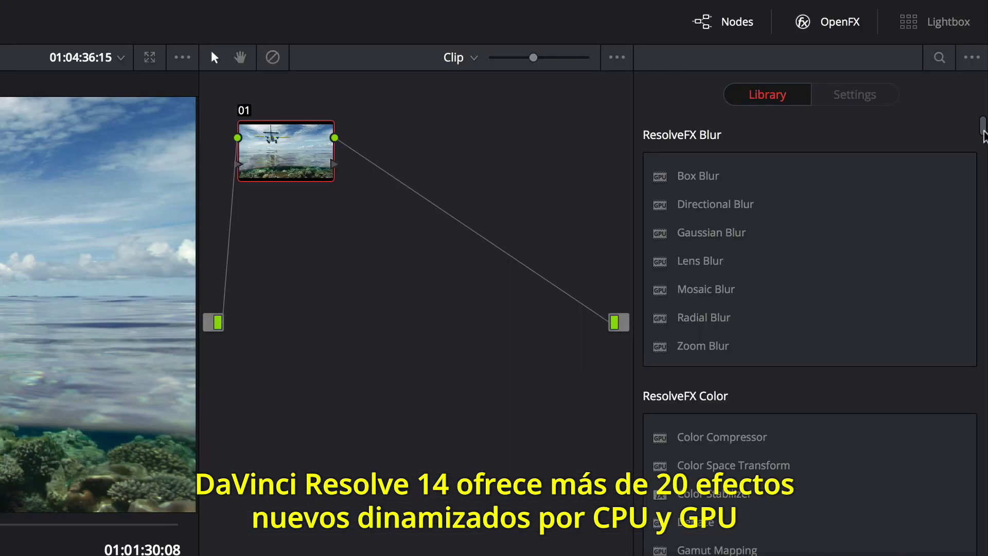
pyautogui.moveTo(984, 137); pyautogui.dragTo(985, 175)
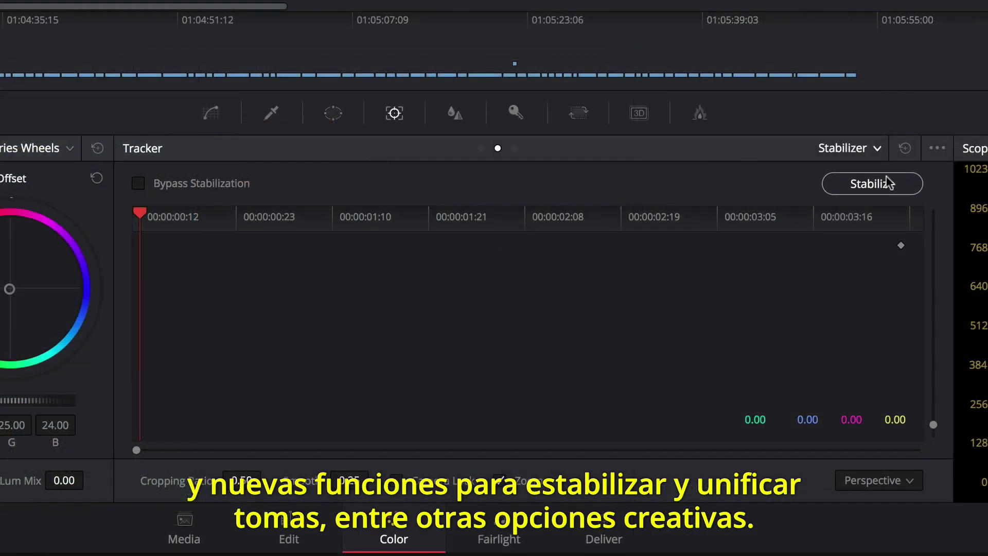
pyautogui.click(895, 185)
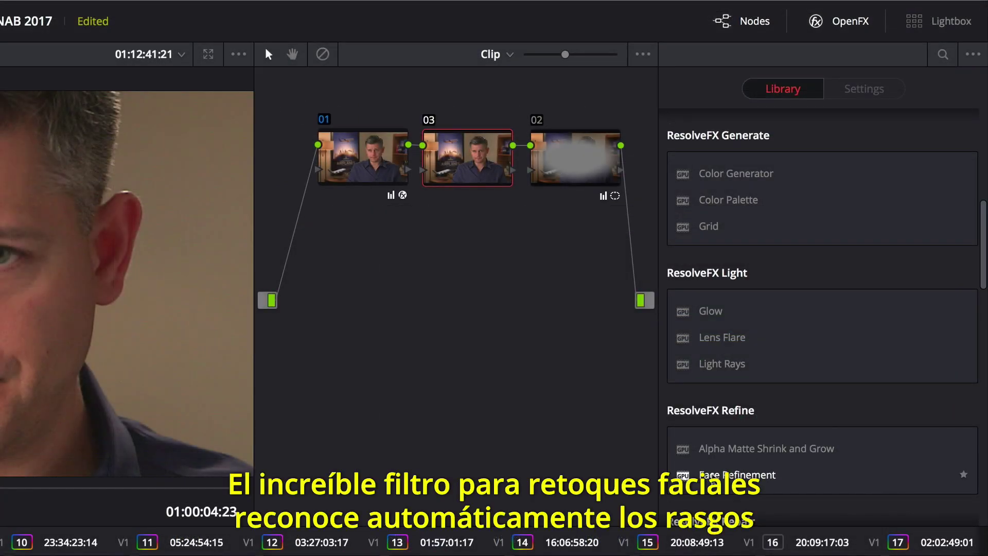
pyautogui.moveTo(736, 474); pyautogui.dragTo(472, 160)
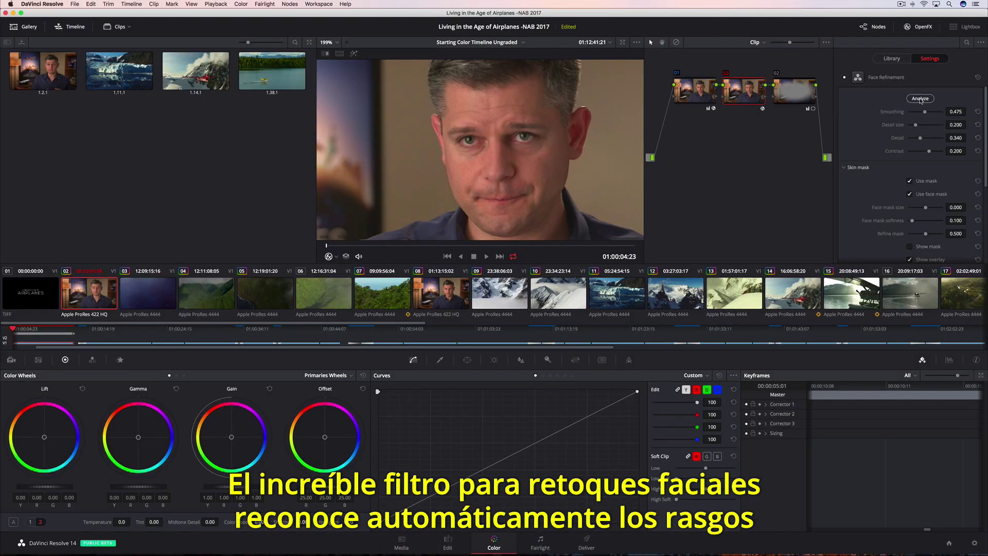
# - Analyse the interview face, lower skin Smoothing, and raise Eye Sharpening and Eye Light
pyautogui.click(920, 99)
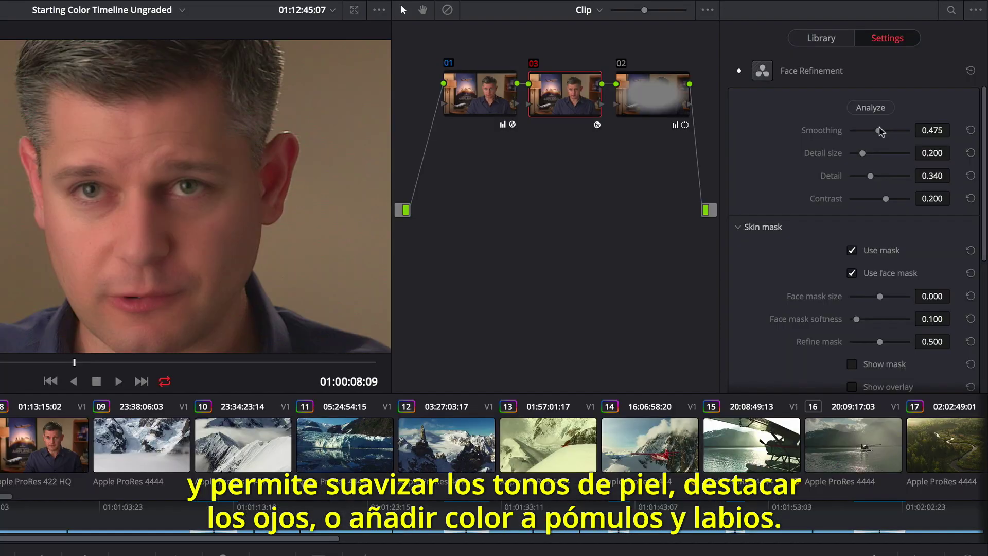
pyautogui.moveTo(879, 131); pyautogui.dragTo(859, 134)
pyautogui.moveTo(985, 157); pyautogui.dragTo(984, 260)
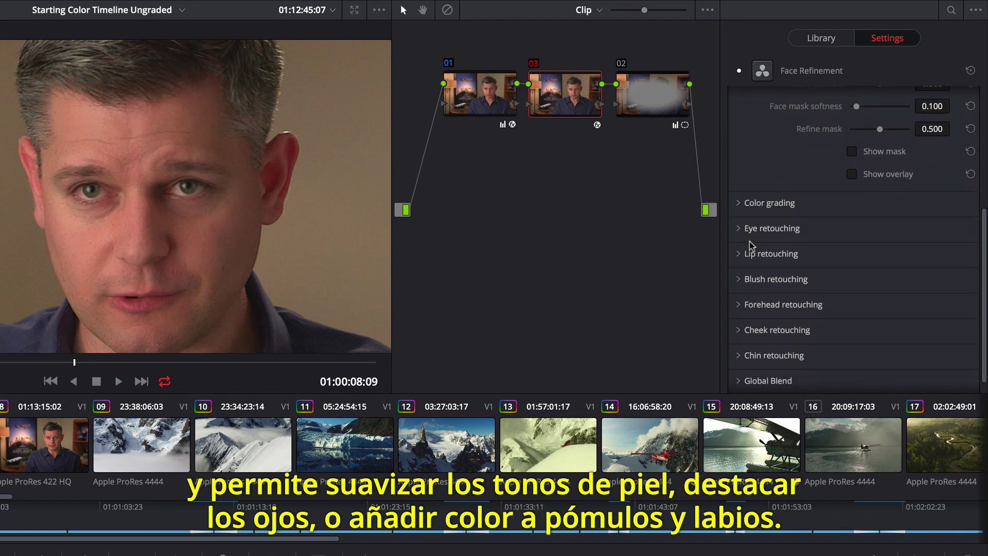
pyautogui.click(744, 229)
pyautogui.moveTo(851, 253); pyautogui.dragTo(891, 253)
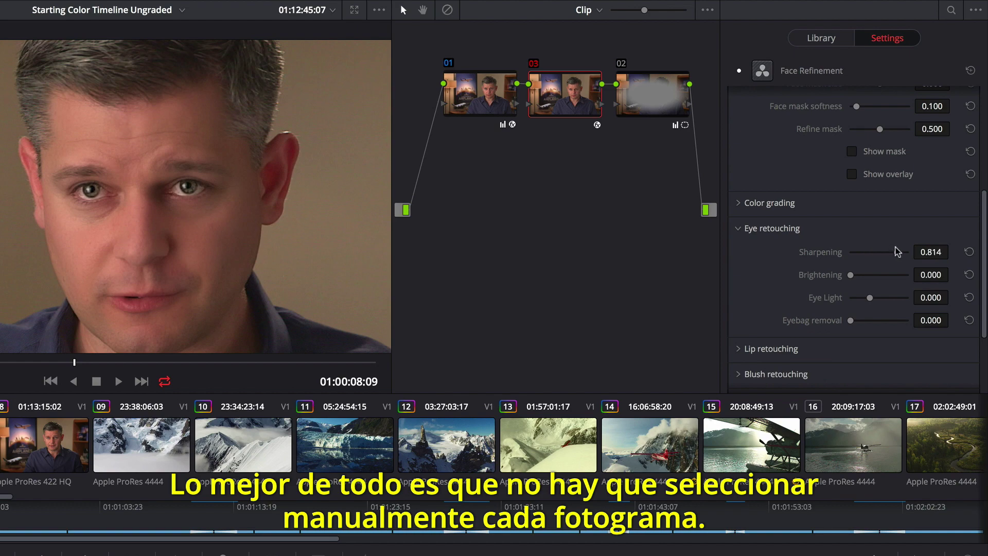
pyautogui.moveTo(870, 297); pyautogui.dragTo(883, 318)
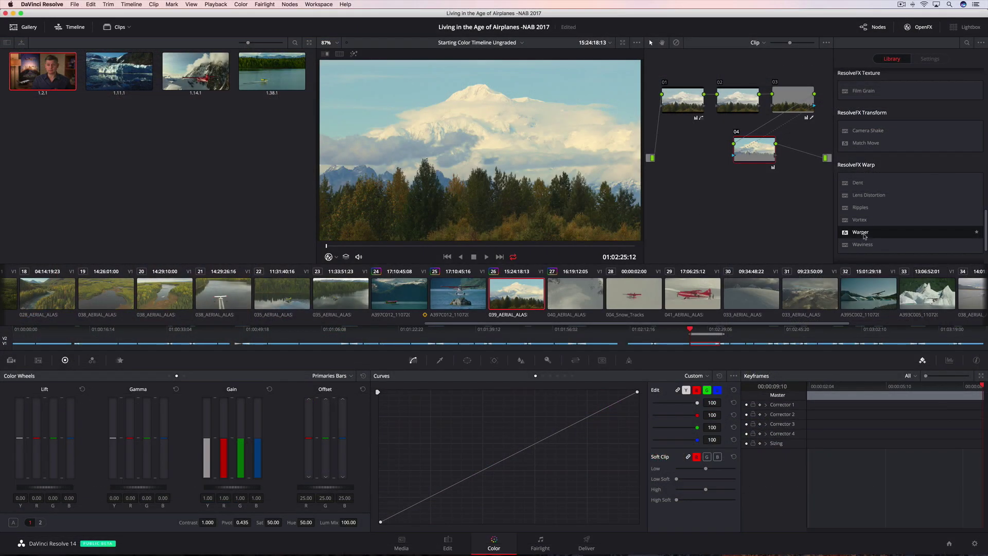
# - Apply Warper to node 02, pull the mountain peak upward, pin three treeline points and preview
pyautogui.moveTo(865, 236); pyautogui.dragTo(738, 101)
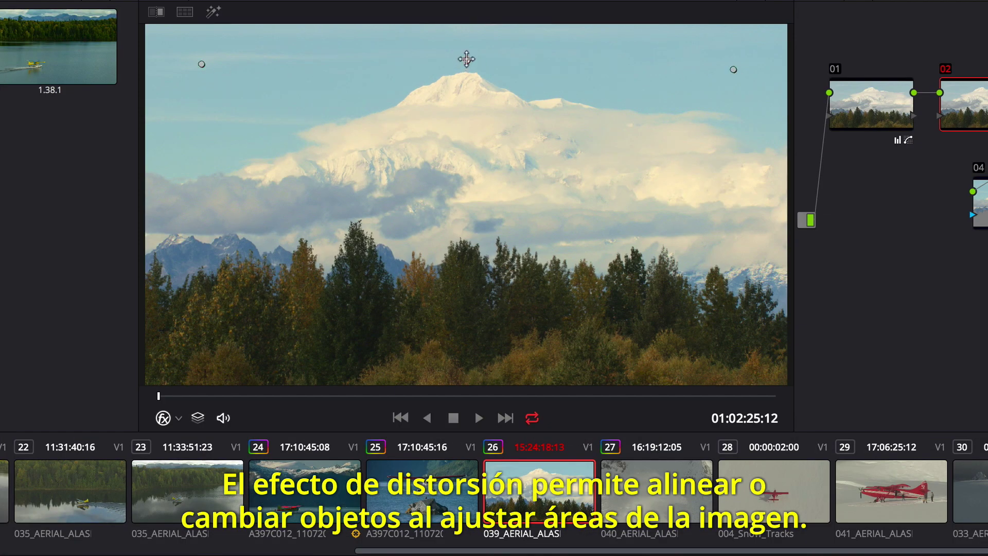
pyautogui.moveTo(466, 59); pyautogui.dragTo(468, 38)
pyautogui.moveTo(202, 64); pyautogui.dragTo(199, 62)
pyautogui.moveTo(734, 69); pyautogui.dragTo(731, 54)
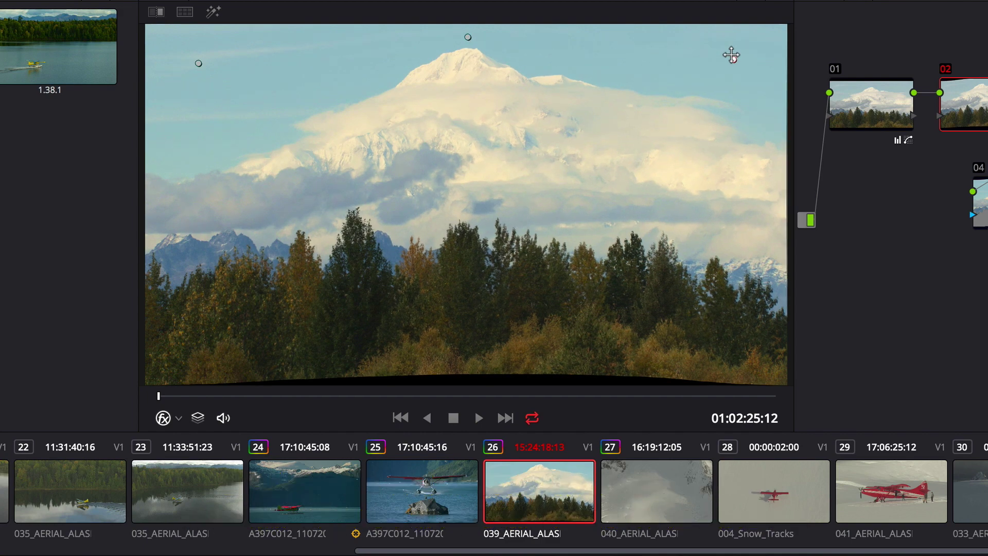
pyautogui.keyDown('shift'); pyautogui.click(179, 249); pyautogui.keyUp('shift')
pyautogui.keyDown('shift'); pyautogui.click(461, 231); pyautogui.keyUp('shift')
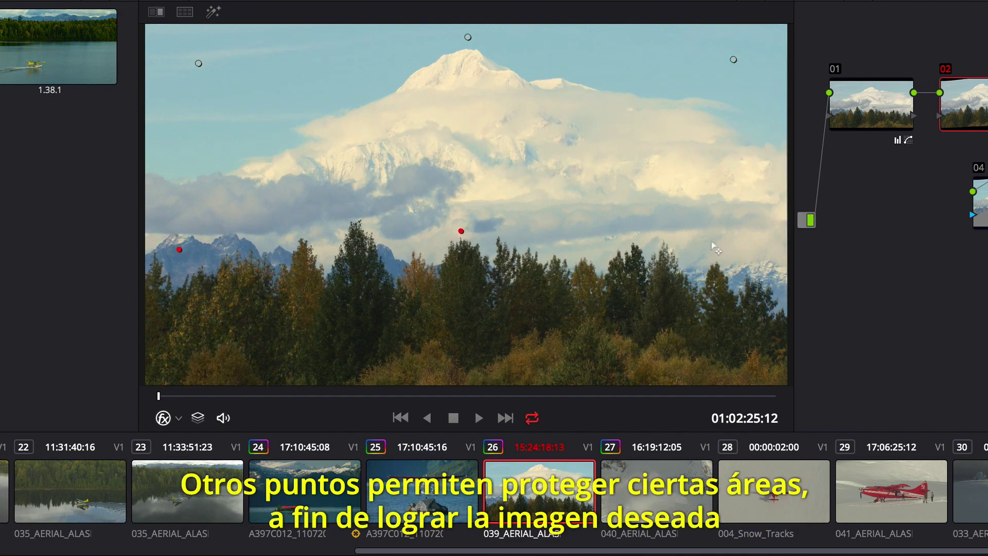
pyautogui.keyDown('shift'); pyautogui.click(751, 234); pyautogui.keyUp('shift')
pyautogui.click(479, 418)
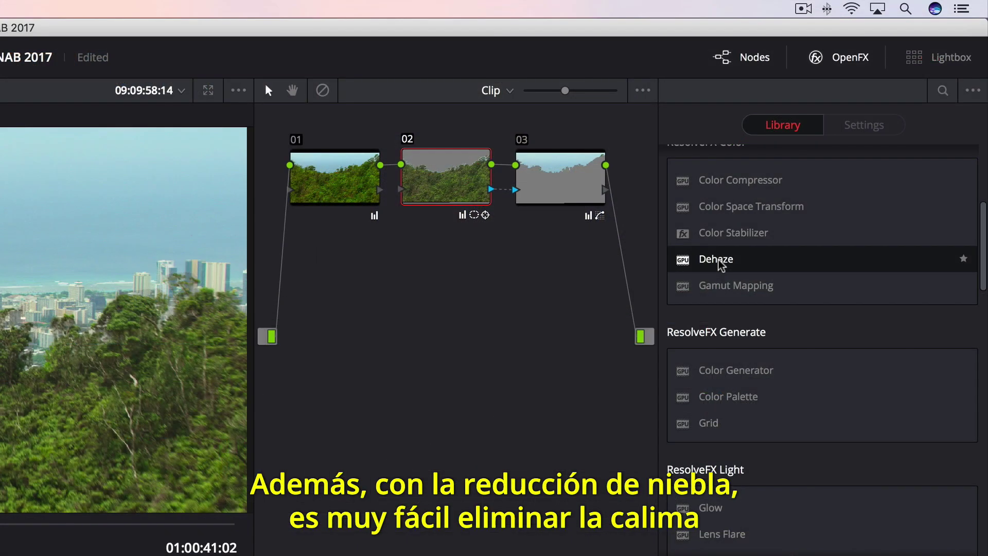
# - Drop Dehaze from the ResolveFX Color list onto node 03 of the hazy forest-and-city shot
pyautogui.moveTo(721, 260); pyautogui.dragTo(572, 185)
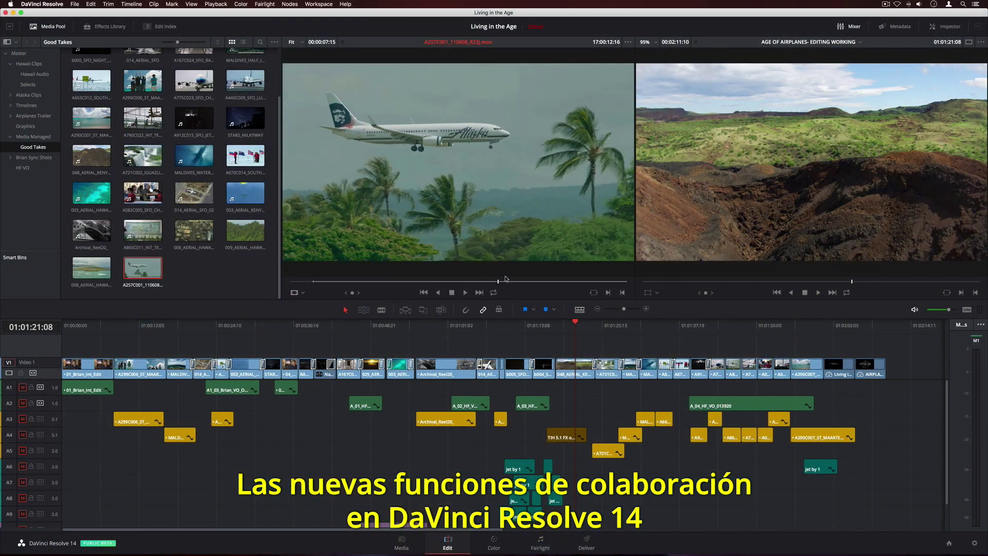
# - Overwrite the airliner landing moment from the source clip into the edit
pyautogui.moveTo(505, 279); pyautogui.dragTo(601, 282)
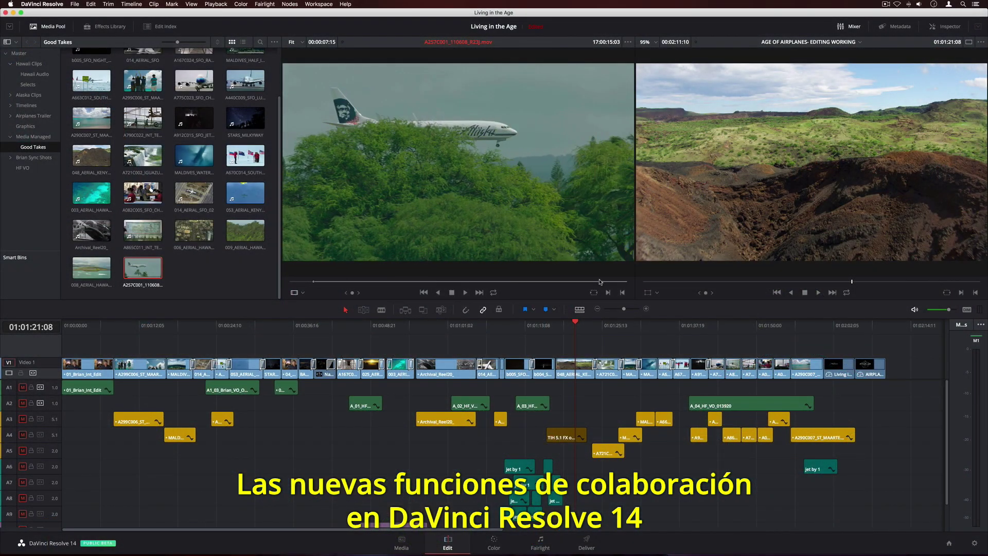
pyautogui.moveTo(500, 227); pyautogui.dragTo(922, 139)
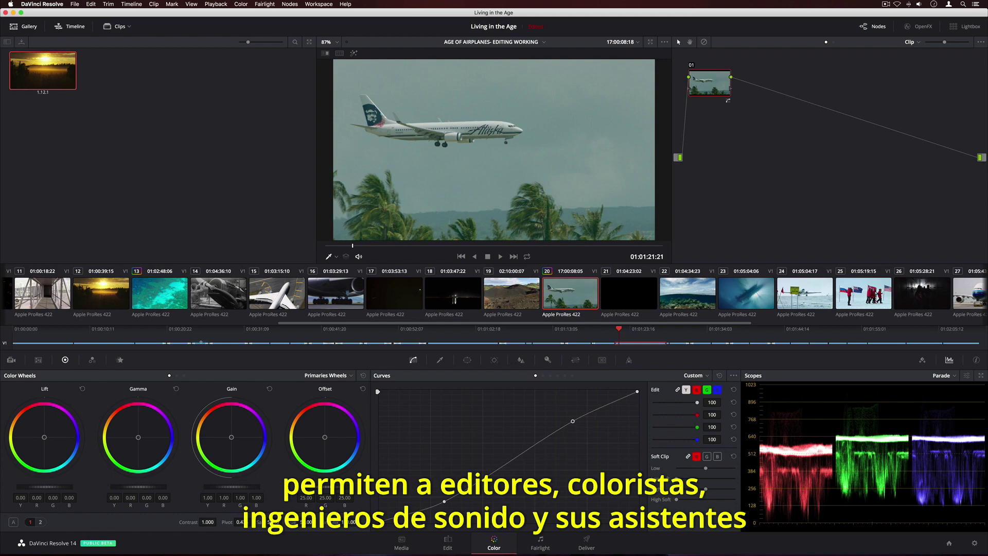
pyautogui.press('Right')
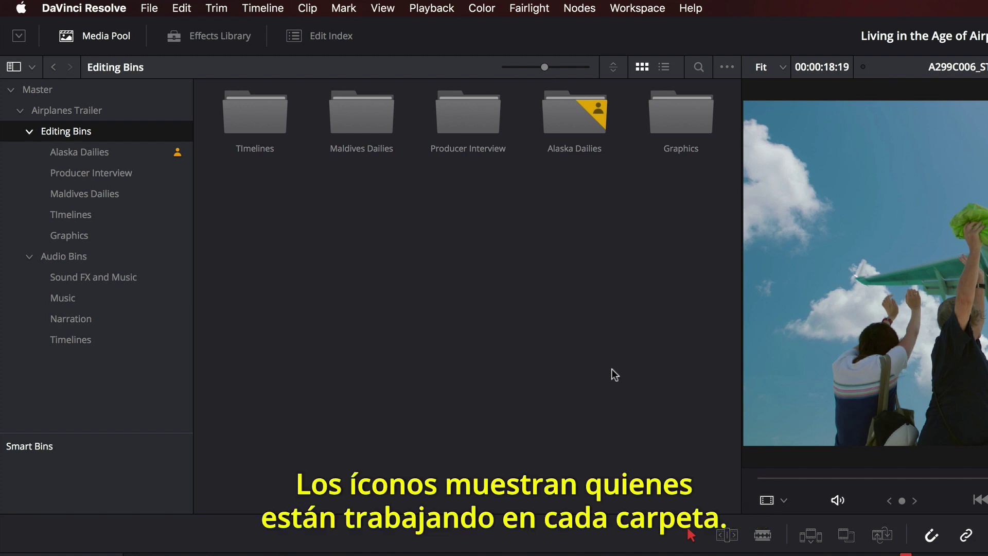
# - From Alaska Dailies, mark an in point on the A384C003 seaplane clip and append it to the timeline end
pyautogui.moveTo(598, 109)
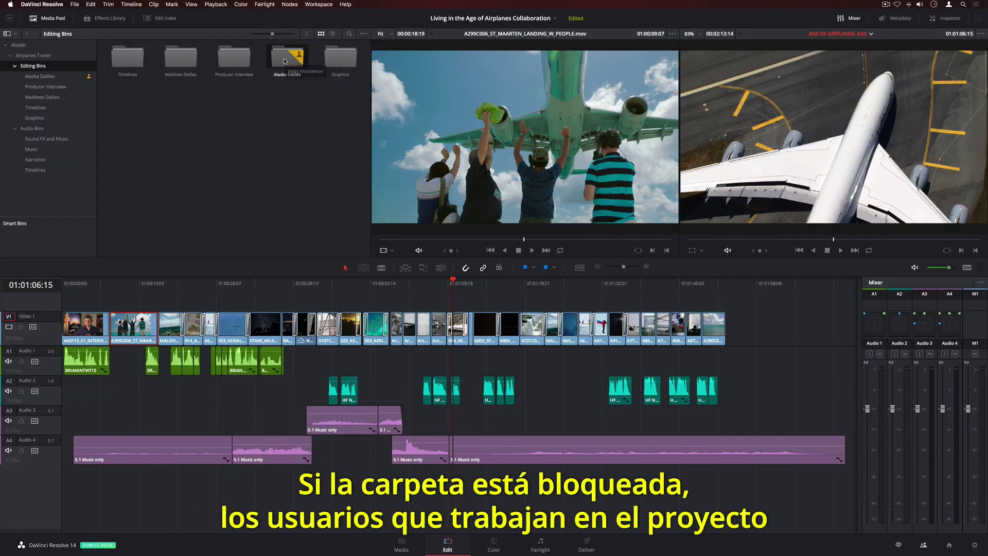
pyautogui.doubleClick(285, 60)
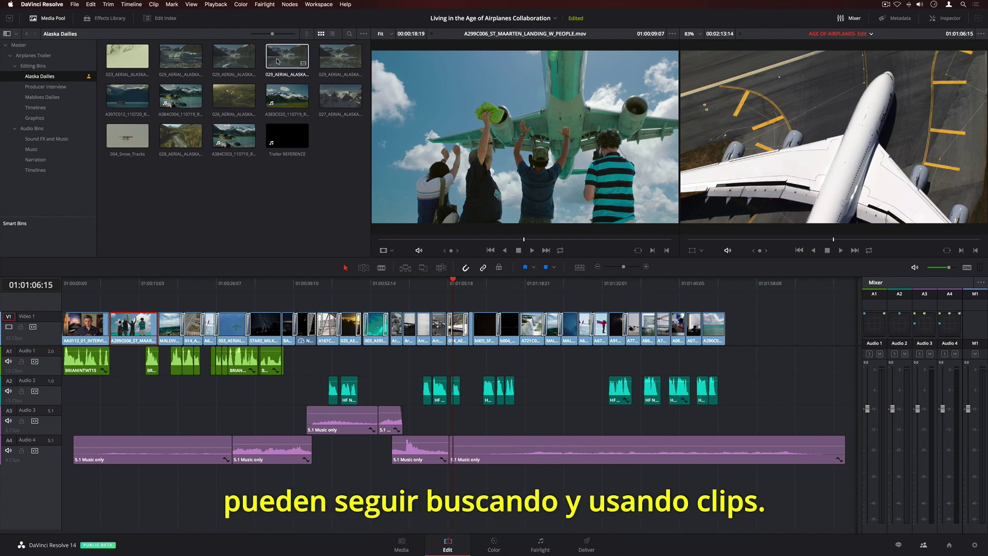
pyautogui.doubleClick(139, 102)
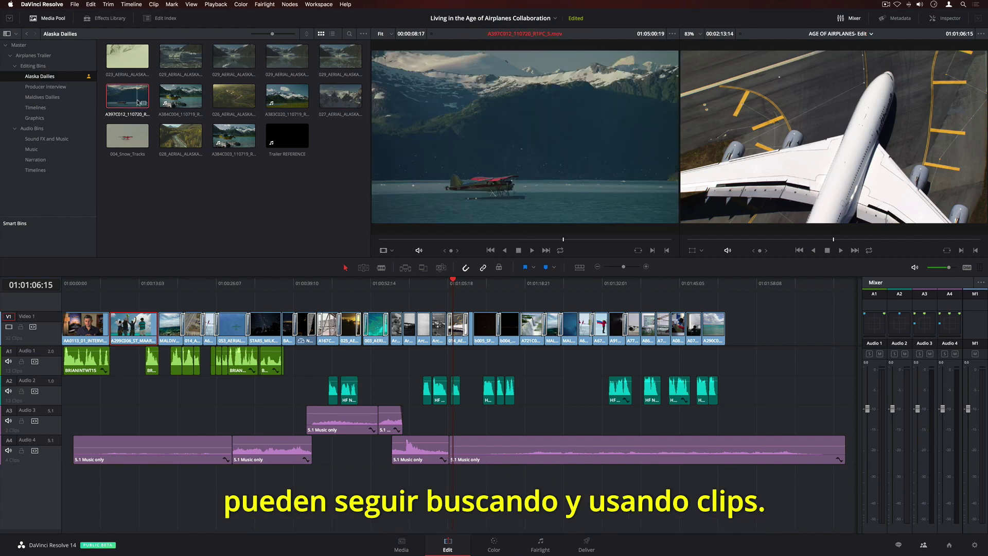
pyautogui.doubleClick(232, 138)
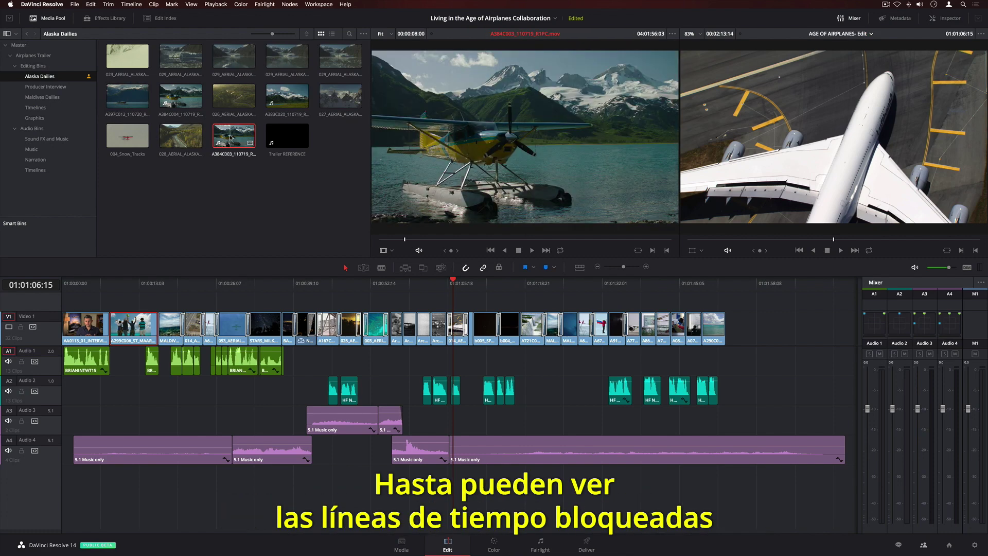
pyautogui.click(416, 239)
pyautogui.press('i')
pyautogui.moveTo(599, 239); pyautogui.dragTo(632, 242)
pyautogui.moveTo(582, 183); pyautogui.dragTo(734, 324)
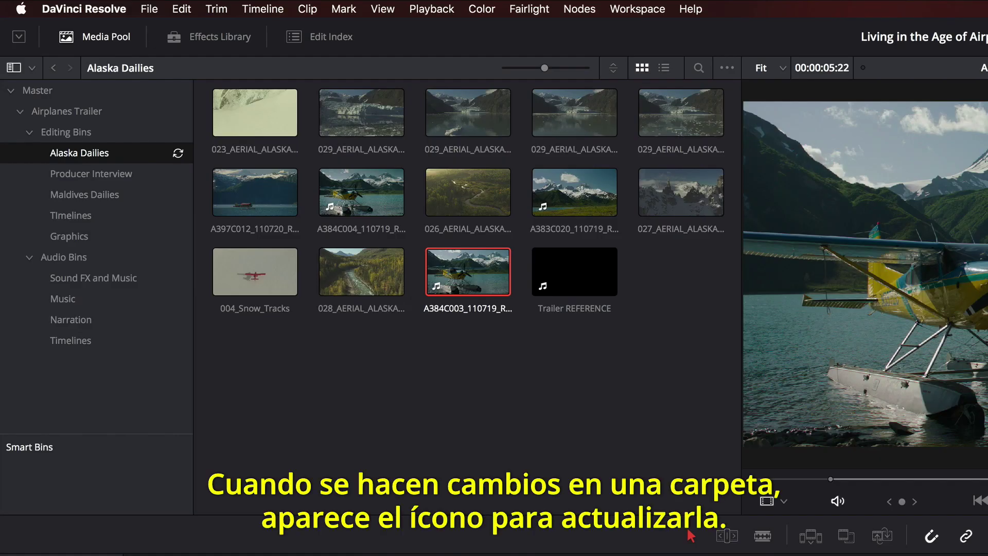
# - Refresh Alaska Dailies, then send a collaboration chat asking the team for a bin of today's dailies
pyautogui.click(178, 155)
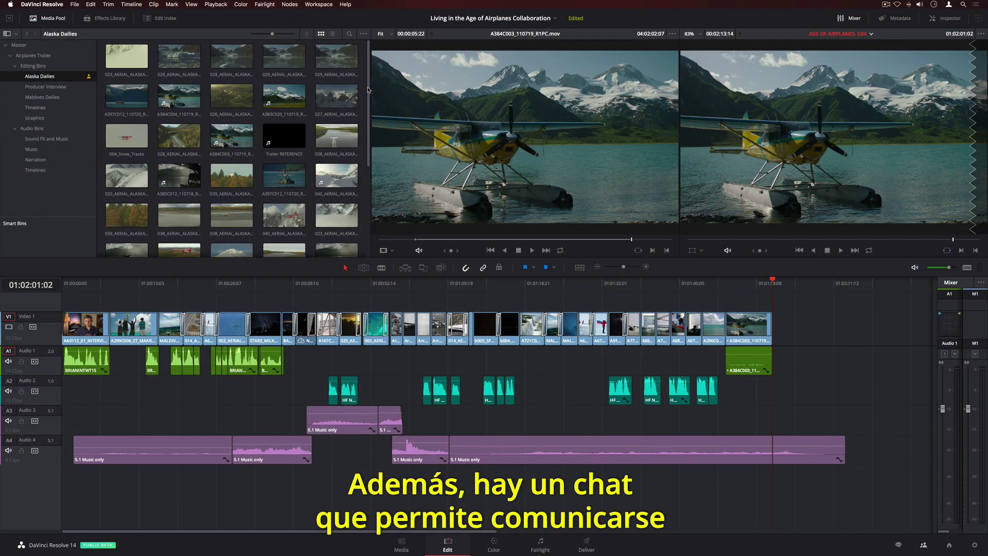
pyautogui.click(898, 546)
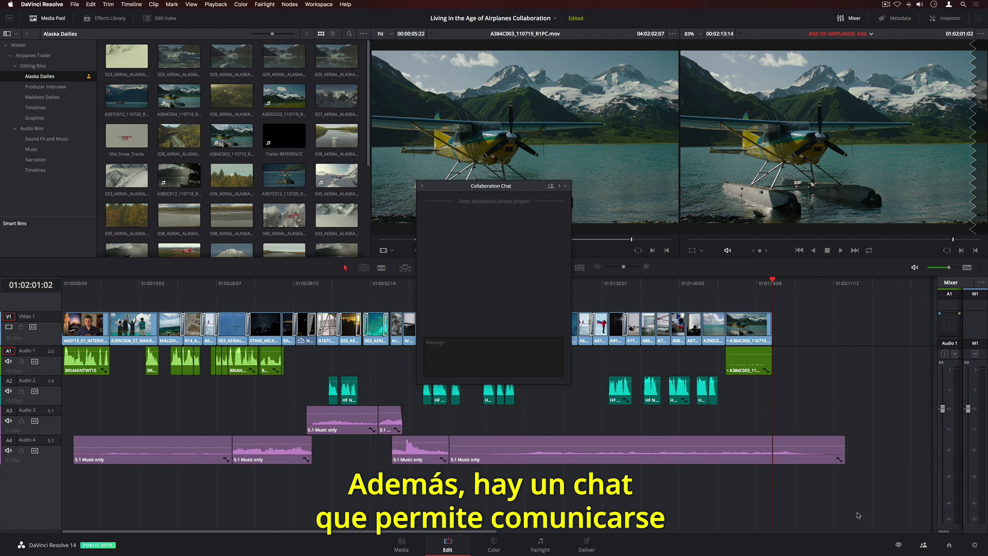
pyautogui.click(475, 350)
pyautogui.write('Ca')
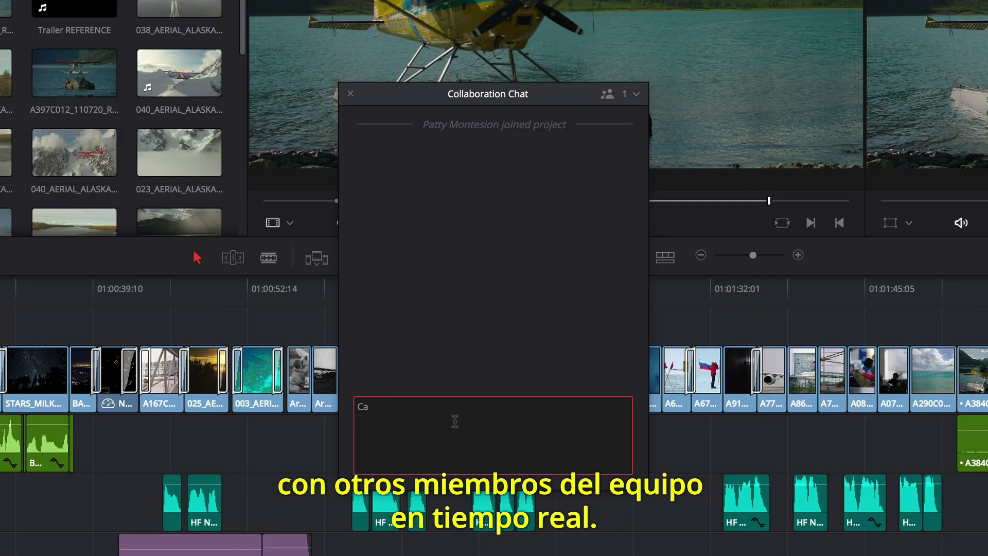
pyautogui.write("n you please make a bin with today's dailies?")
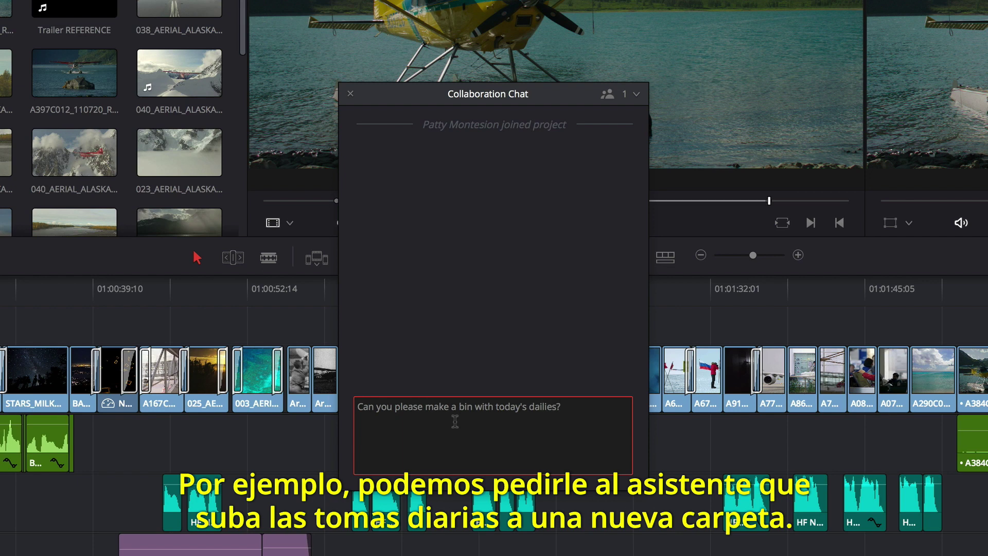
pyautogui.press('Return')
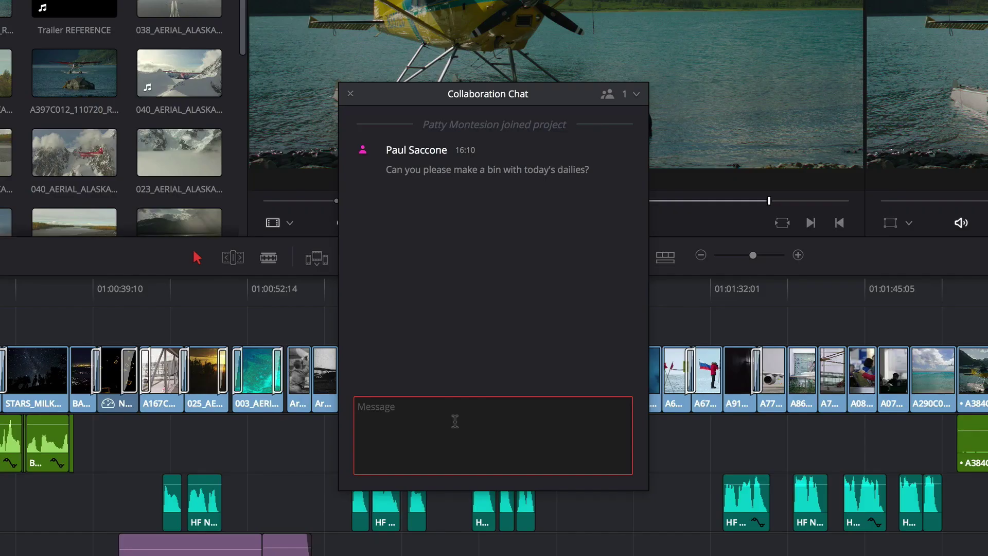
pyautogui.click(351, 94)
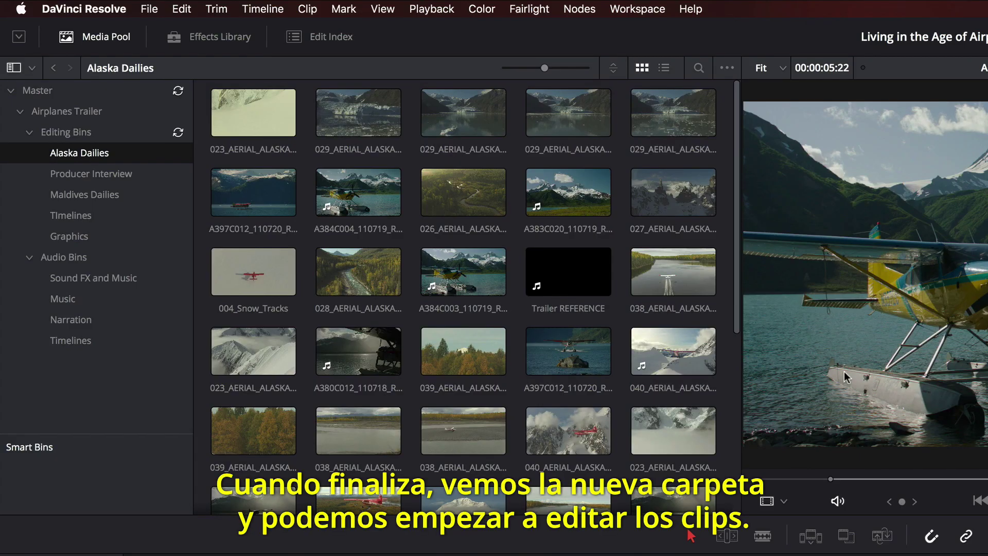
# - Open the shared Hawaii Dailies bin from Editing Bins and set the Color curves to Hue vs Hue
pyautogui.click(79, 132)
pyautogui.doubleClick(253, 192)
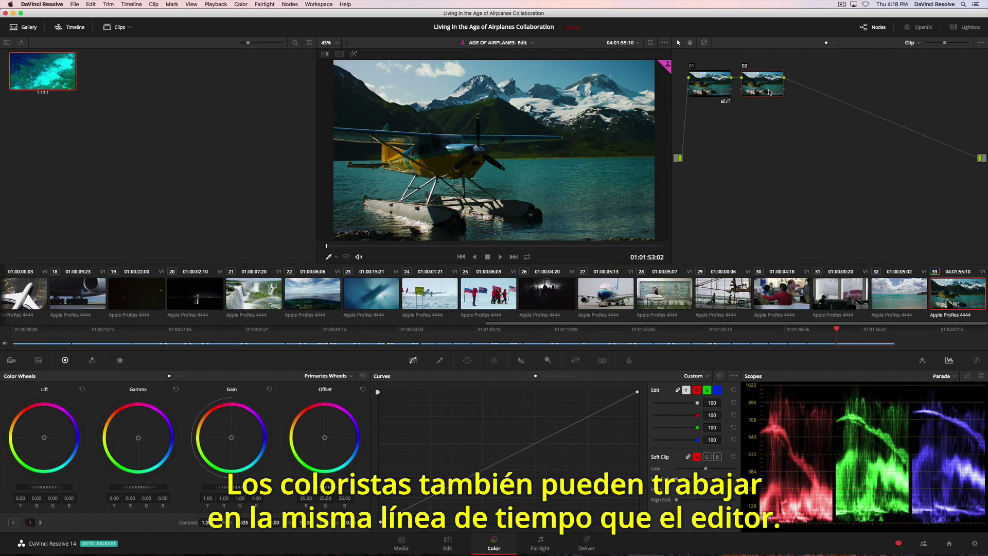
pyautogui.click(543, 376)
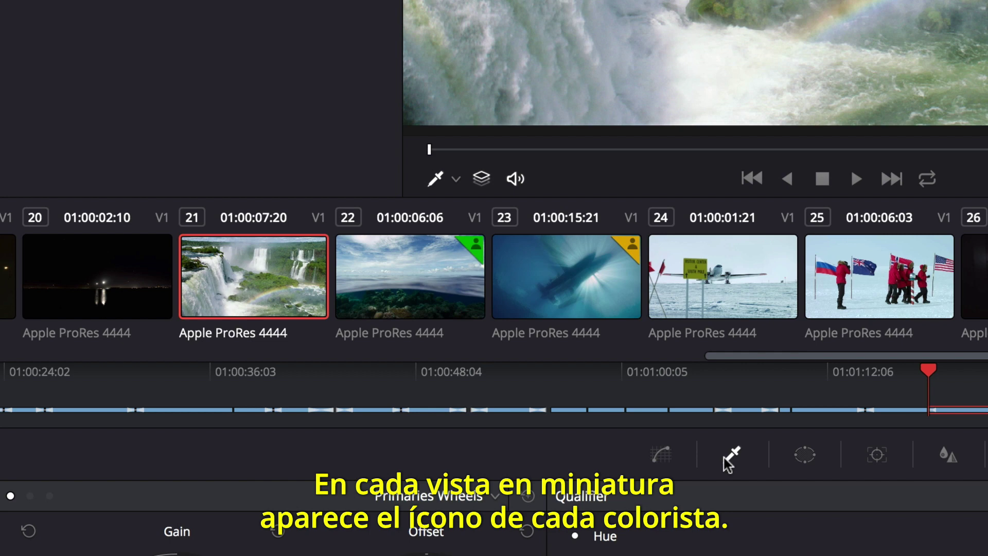
pyautogui.moveTo(628, 249)
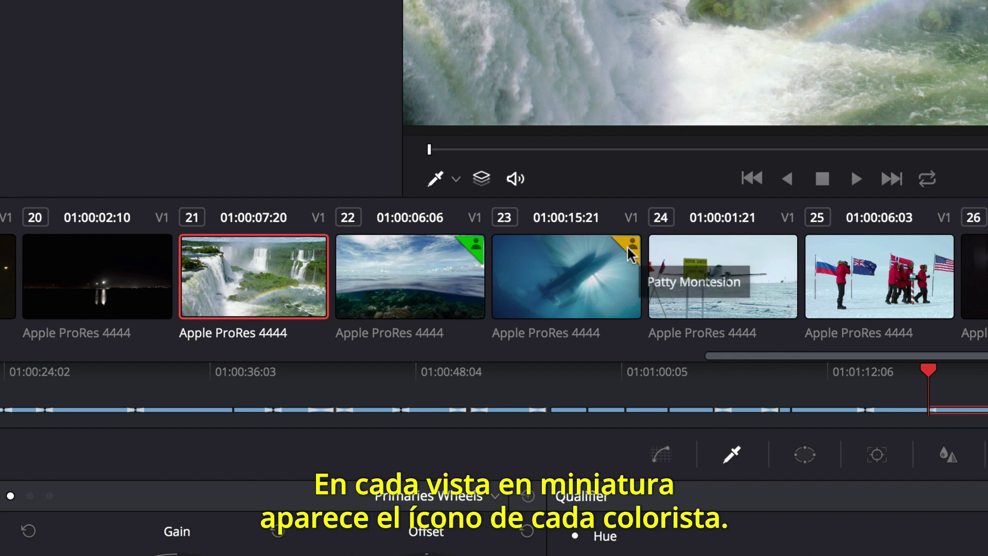
pyautogui.moveTo(477, 249)
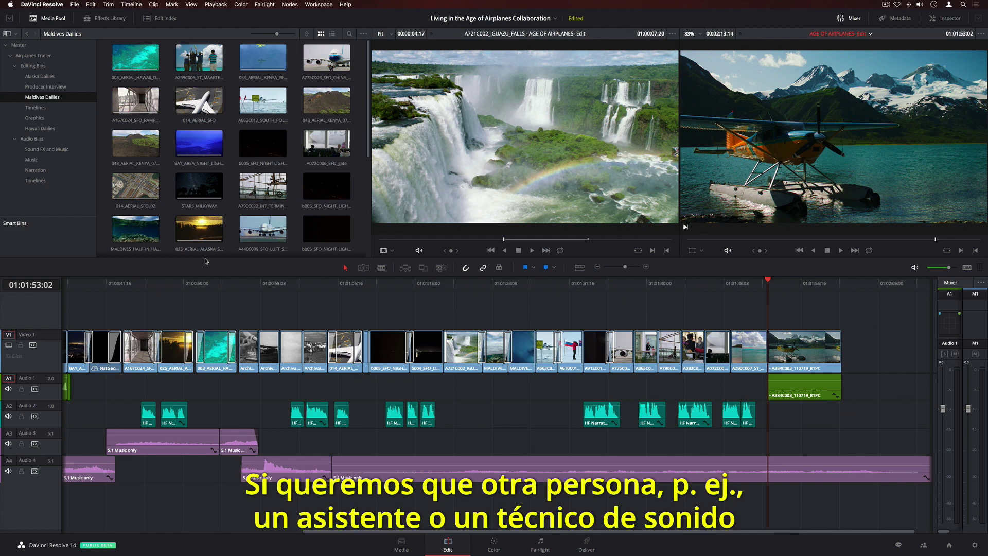
# - Diff AGE OF AIRPLANES- PIC CHANGES against the current timeline, scrubbing to the title card and 01:01:58
pyautogui.click(53, 111)
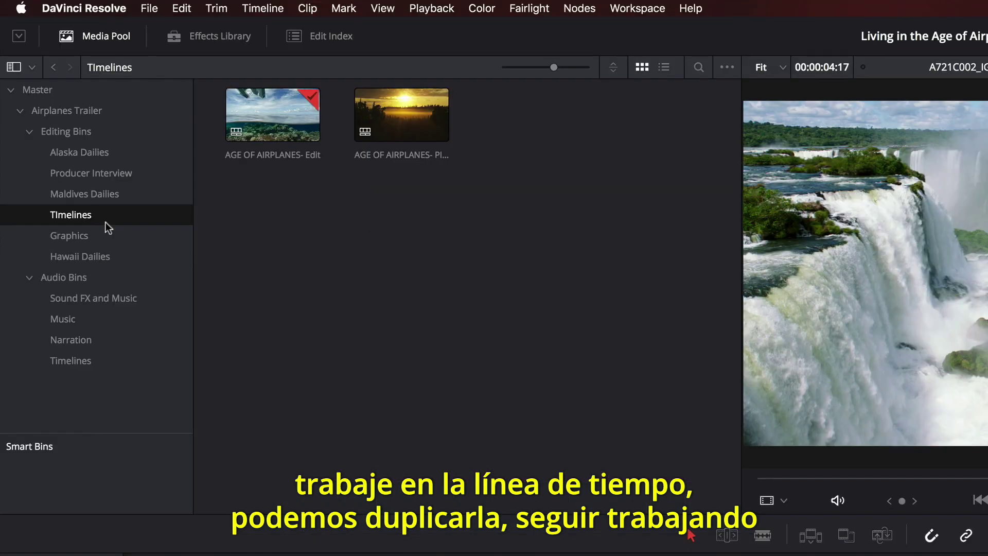
pyautogui.click(199, 58)
pyautogui.rightClick(199, 58)
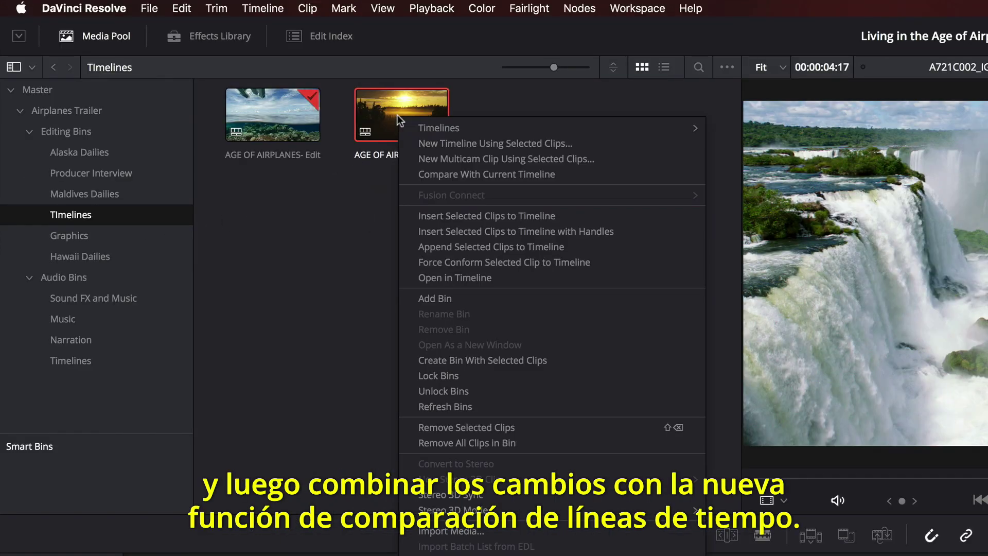
pyautogui.click(613, 174)
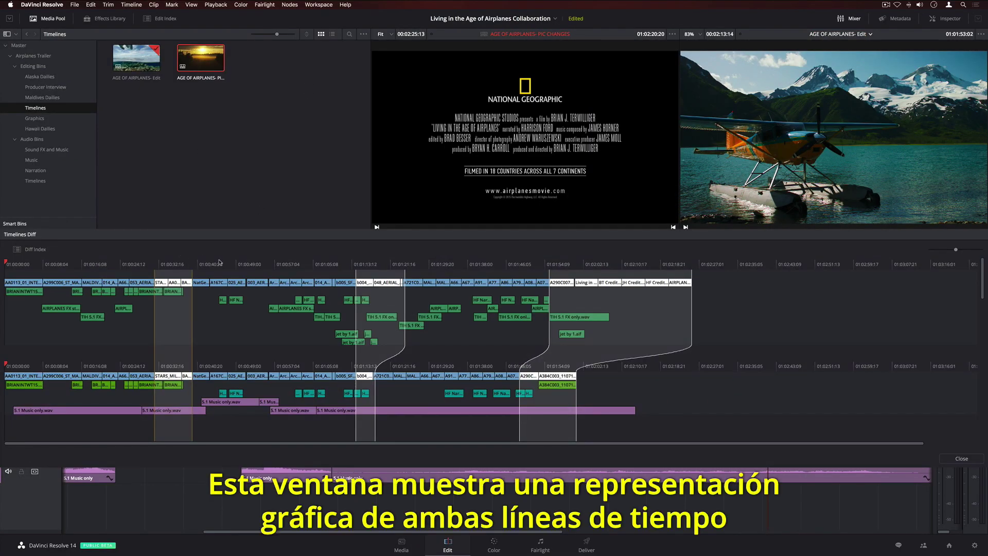
pyautogui.moveTo(361, 262); pyautogui.dragTo(588, 261)
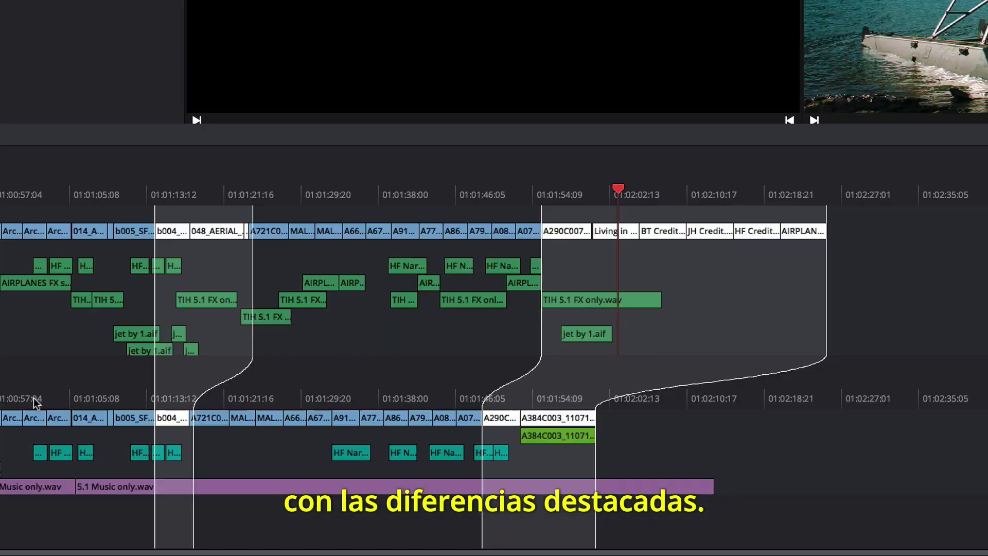
pyautogui.moveTo(392, 369); pyautogui.dragTo(566, 384)
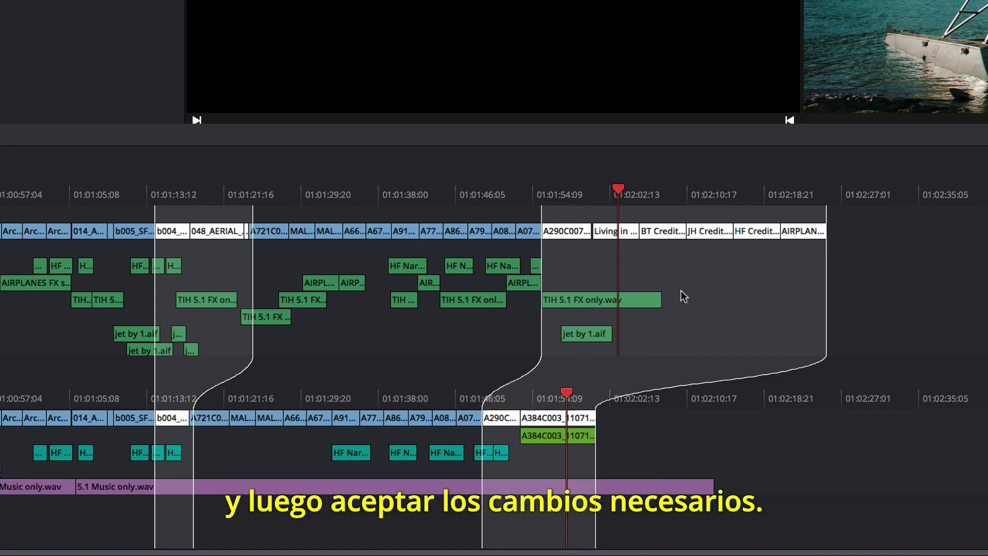